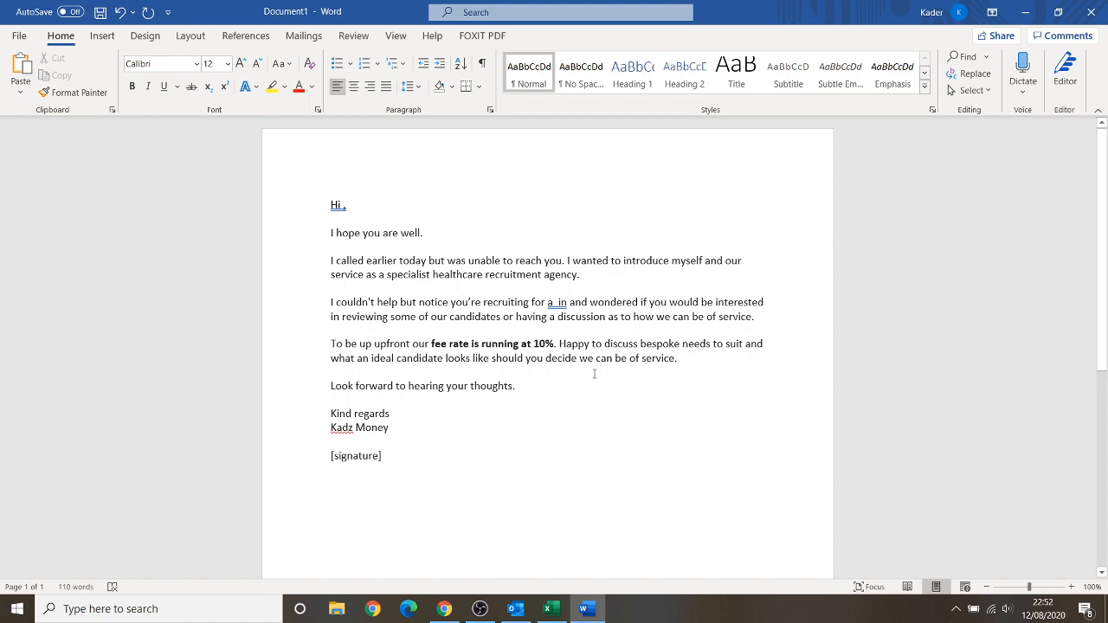
- Review the draft recruitment e-mail down to its signature placeholder, glancing at the 2Test contact workbook
click(547, 609)
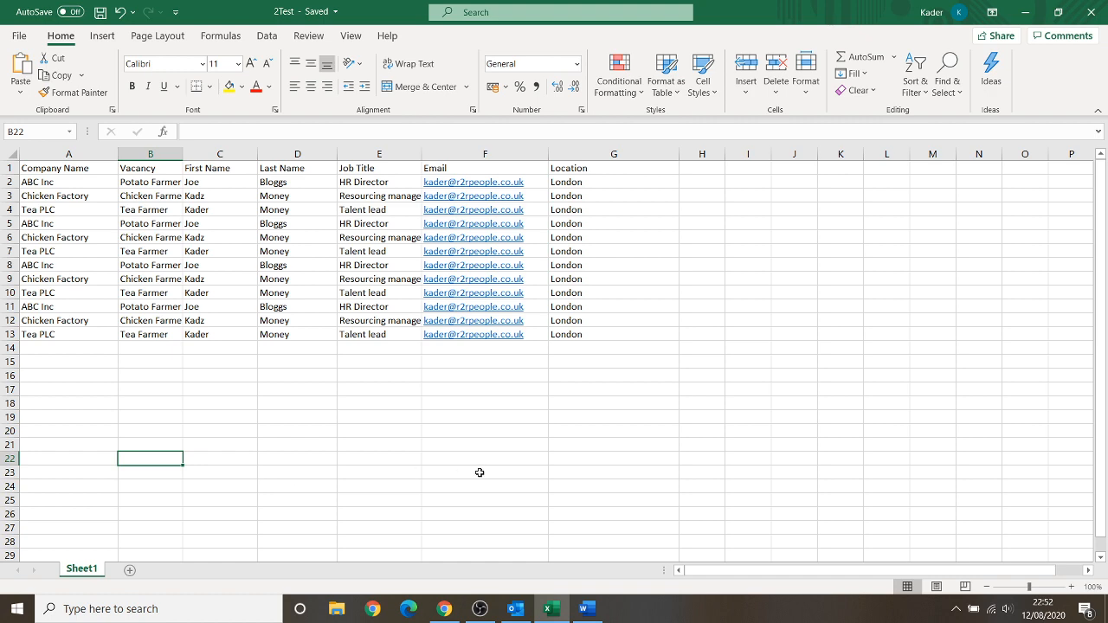
click(587, 609)
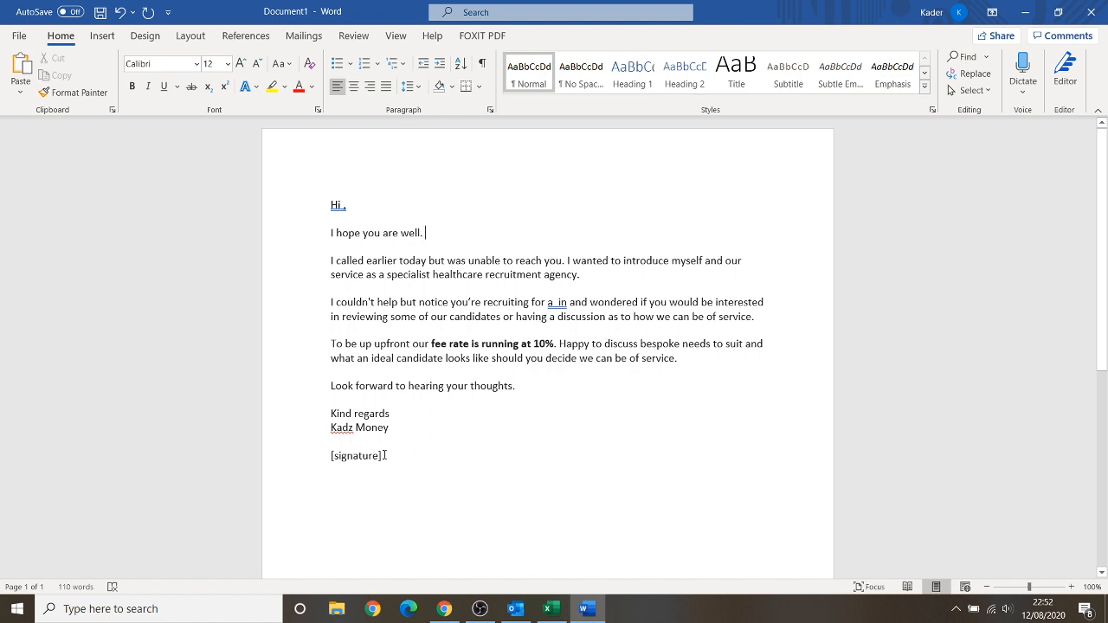
drag(384, 455, 320, 453)
click(460, 477)
key(Return)
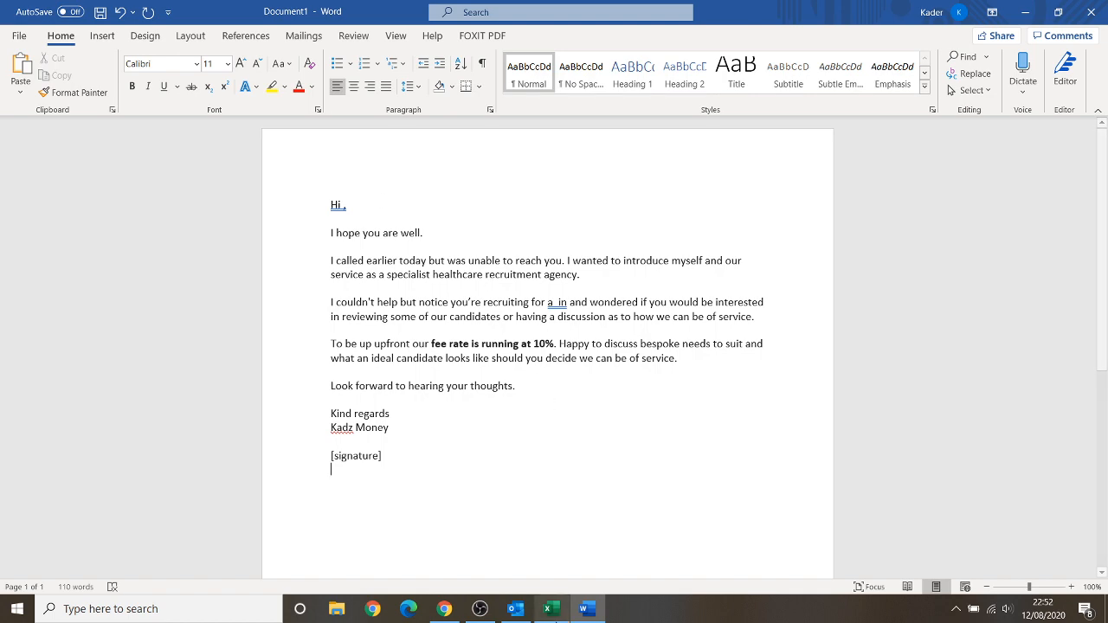
- Switch to the 2Test Excel workbook and examine its contact rows and column headings, from Company Name to Location
click(547, 608)
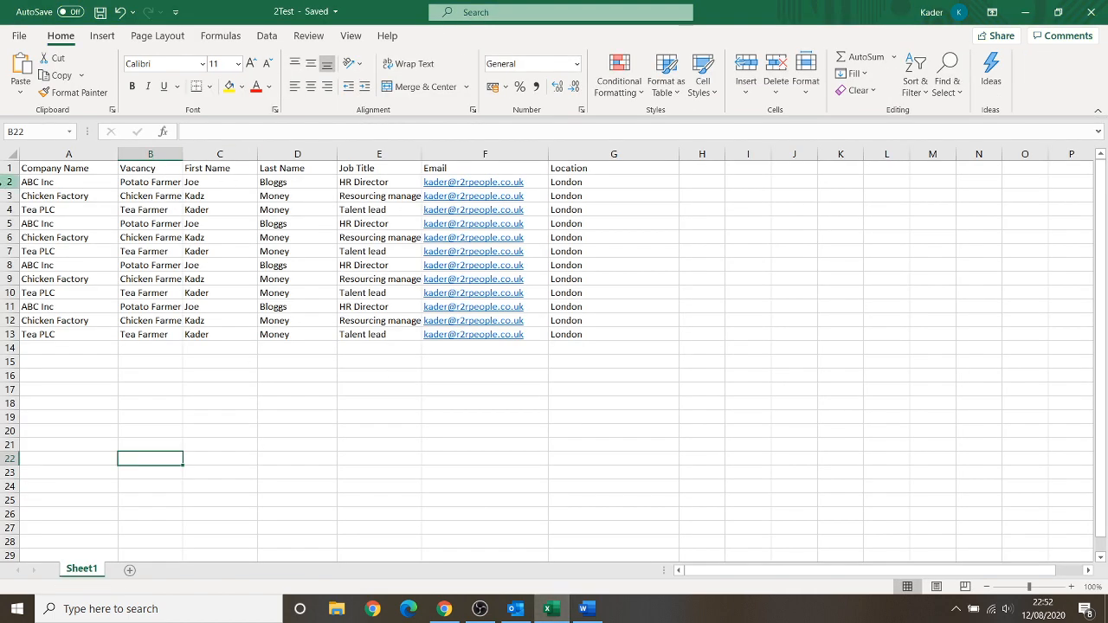
drag(8, 181, 7, 210)
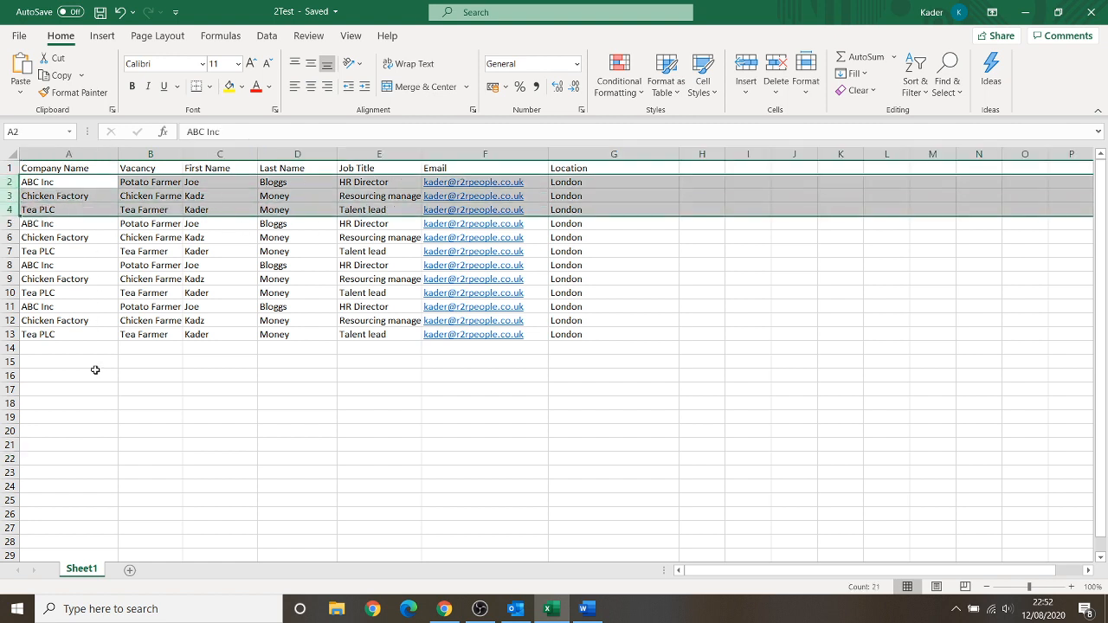
click(239, 388)
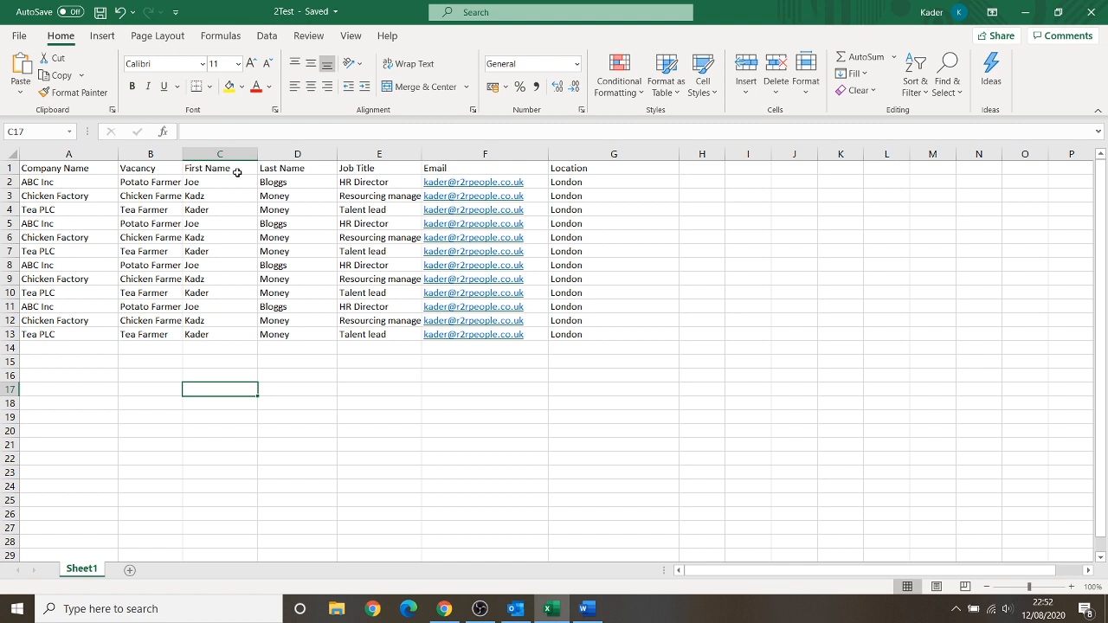
click(616, 167)
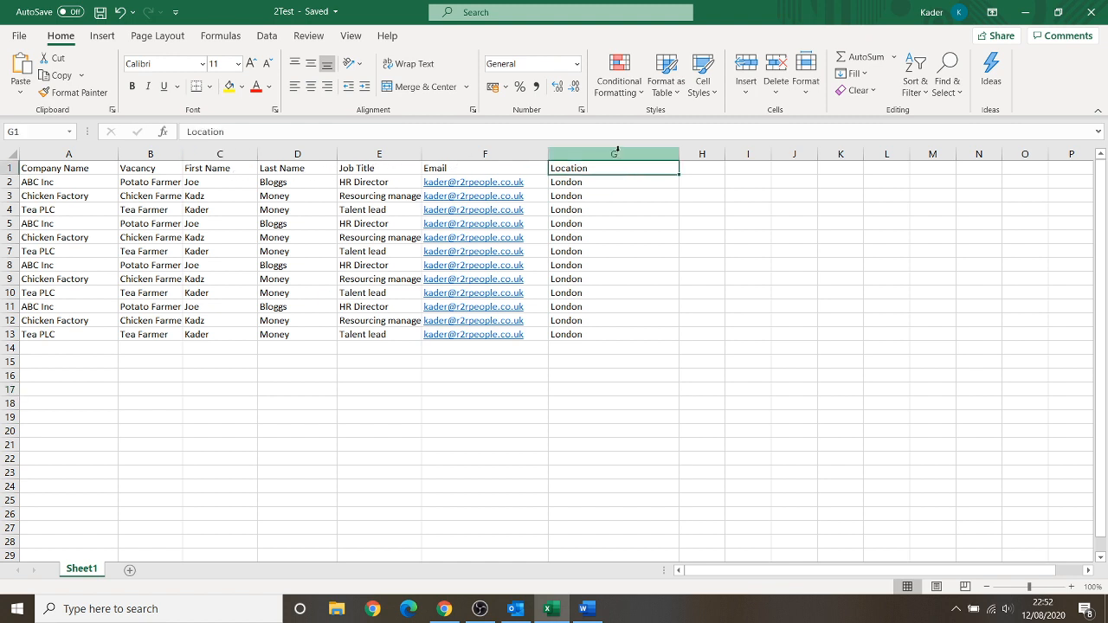
click(616, 149)
click(502, 346)
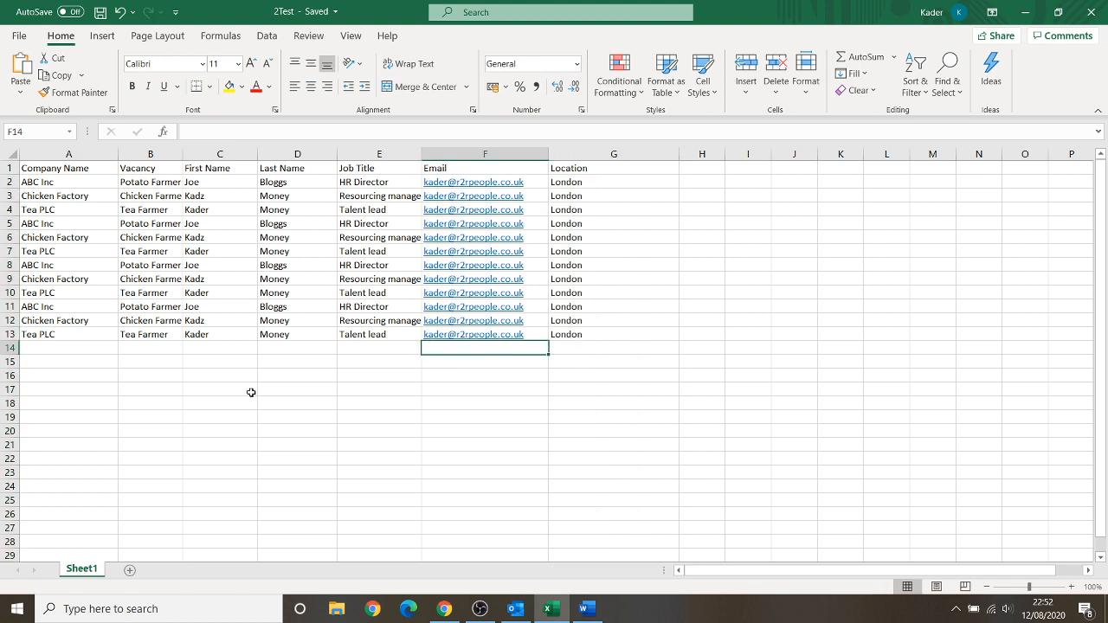
click(217, 391)
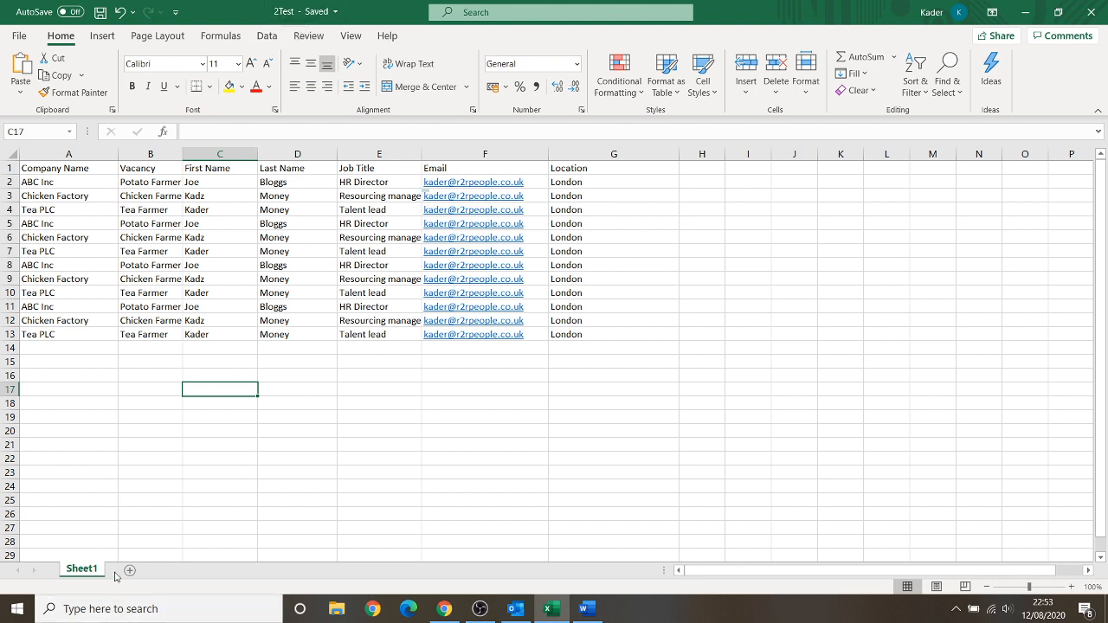
click(586, 608)
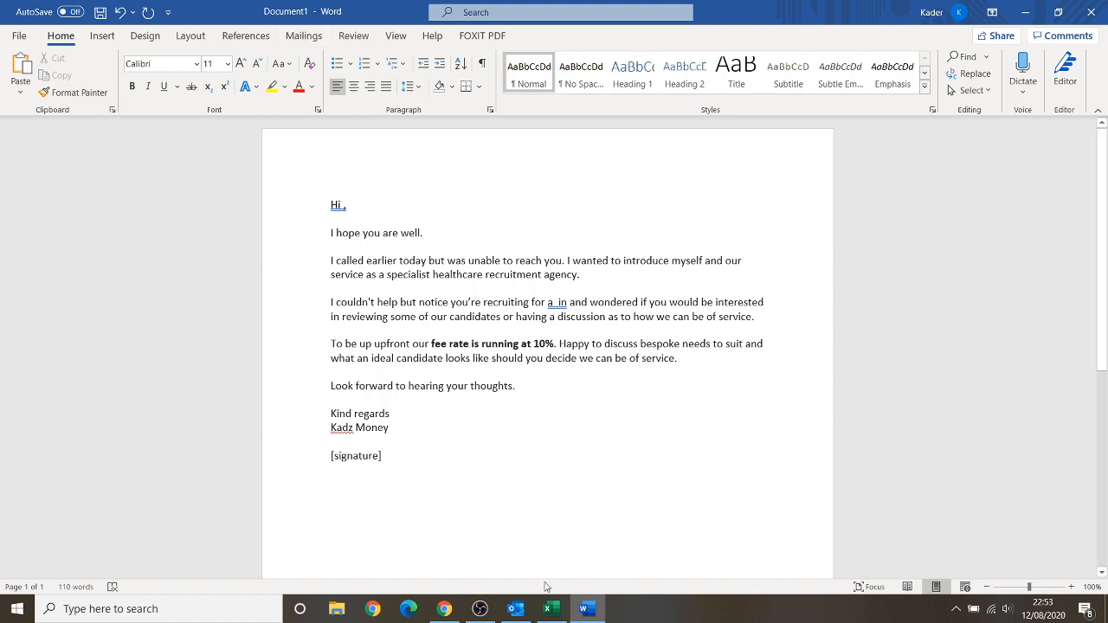
click(547, 608)
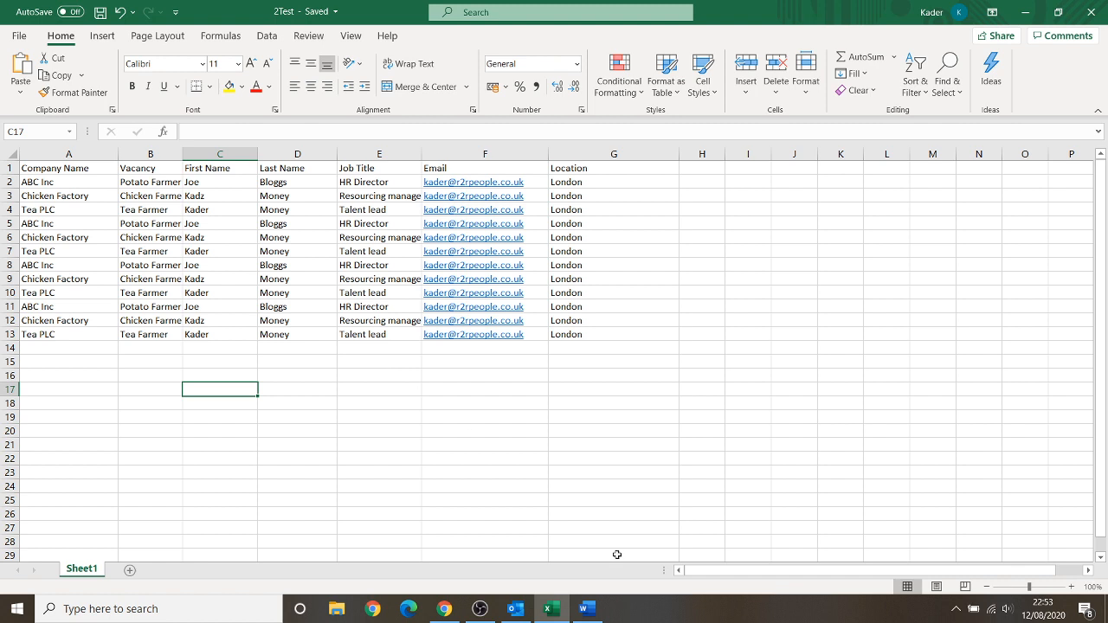
- Switch to the Word letter and set it up as an E-mail Messages mail merge
mouse_move(601, 606)
click(586, 610)
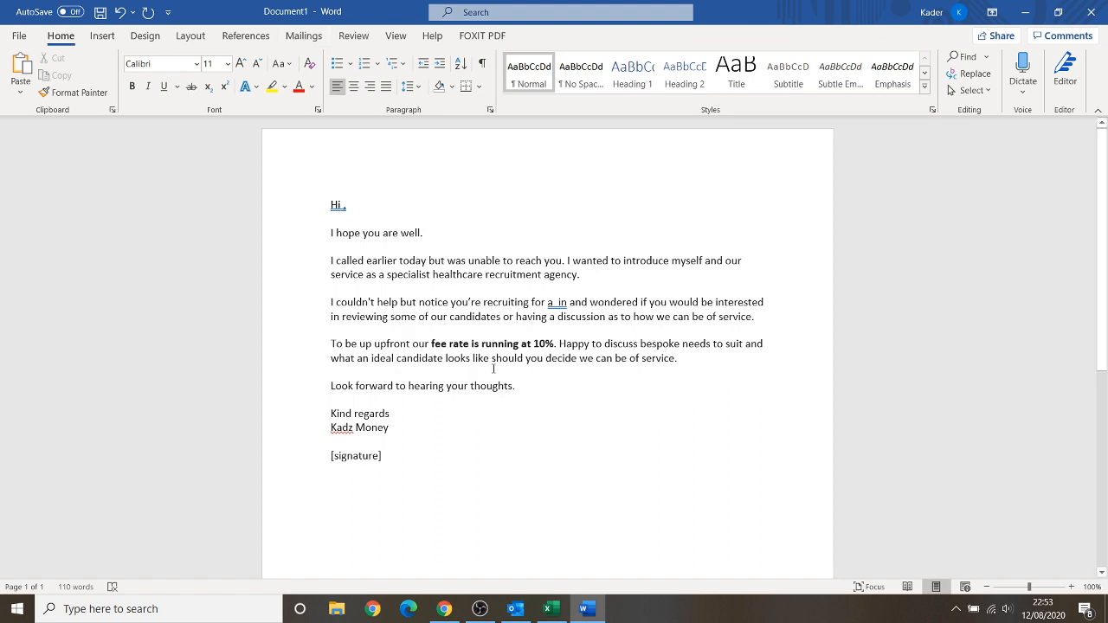
click(296, 38)
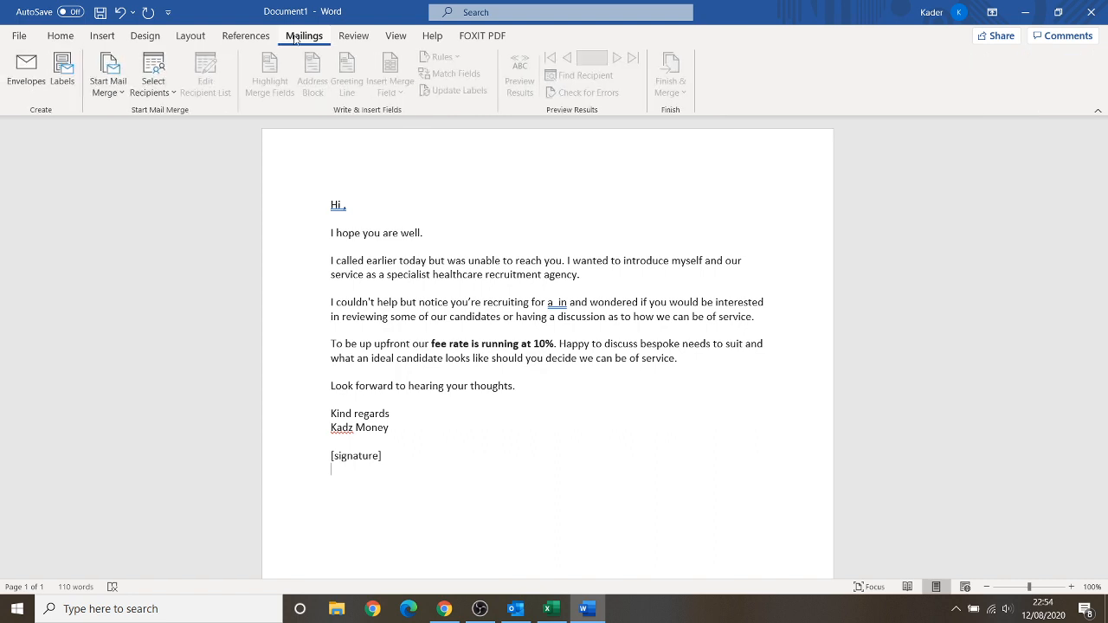
click(124, 95)
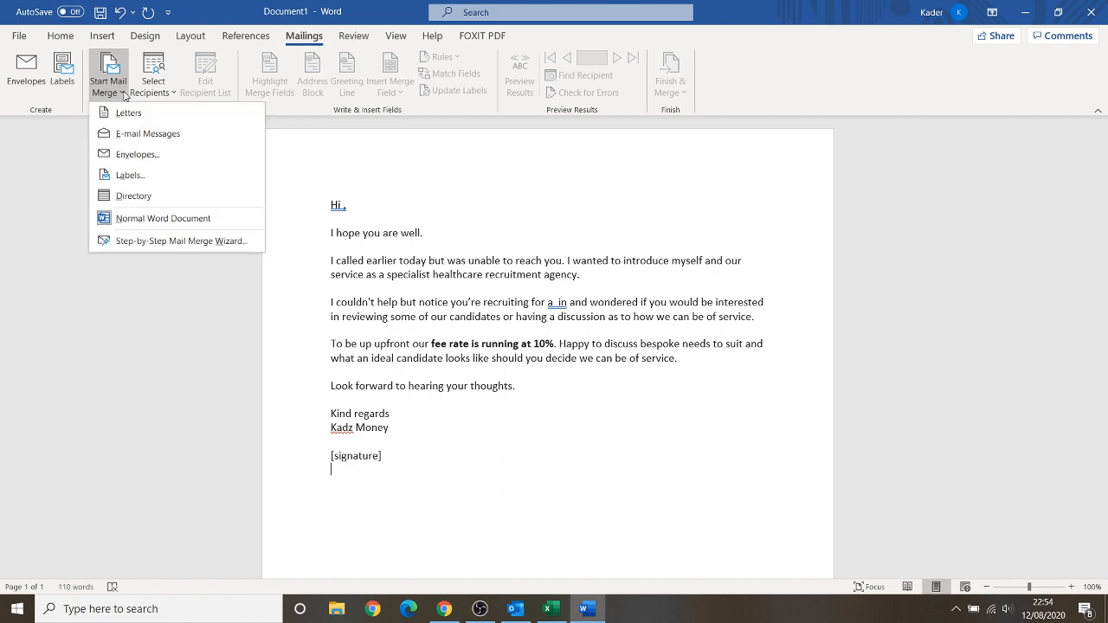
click(141, 139)
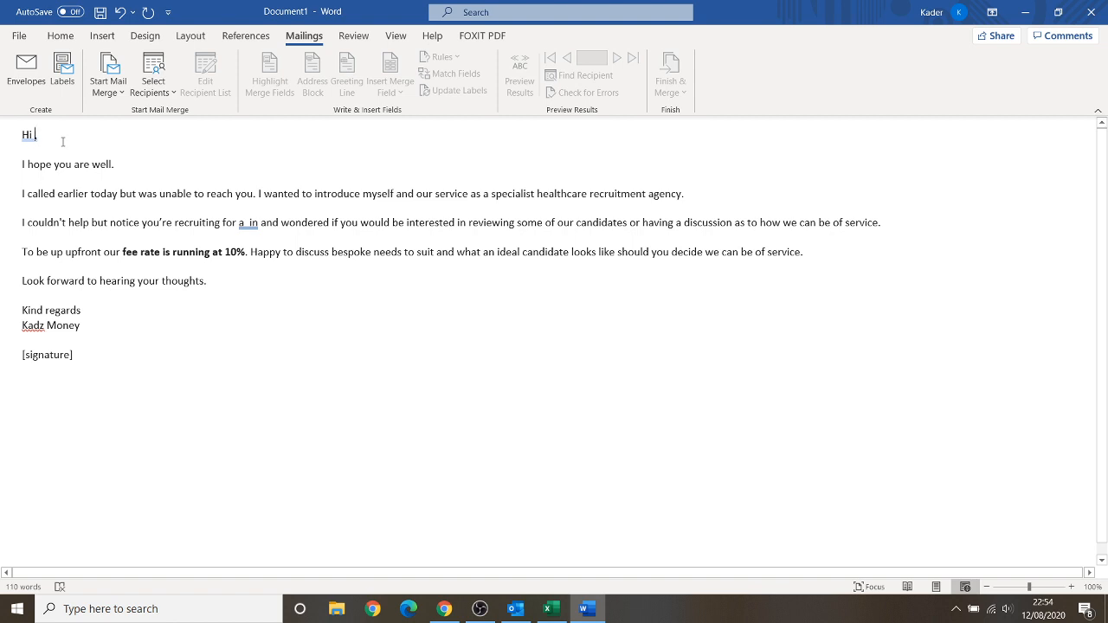
- Use the existing list 2Test from the Desktop as recipients, with table Sheet1$ and its first row as column headers
click(161, 95)
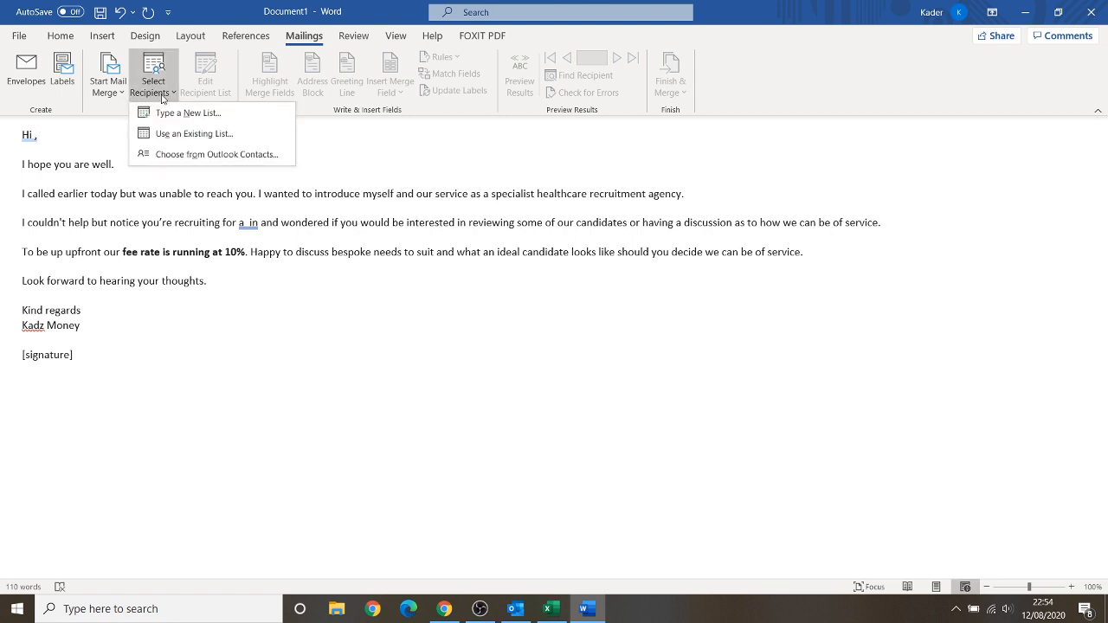
click(189, 135)
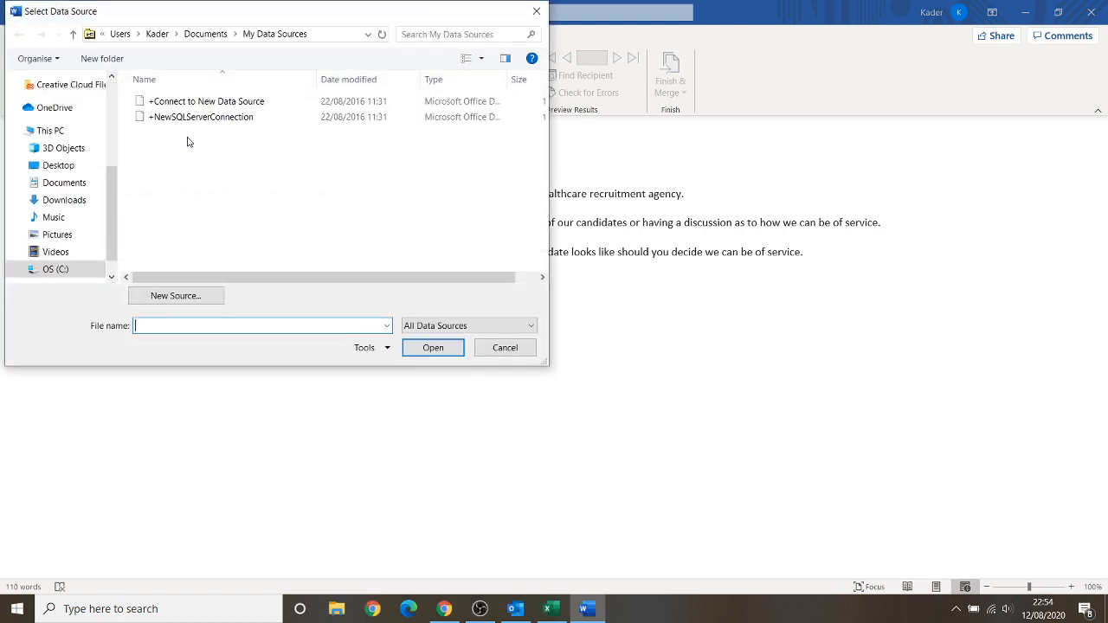
click(58, 166)
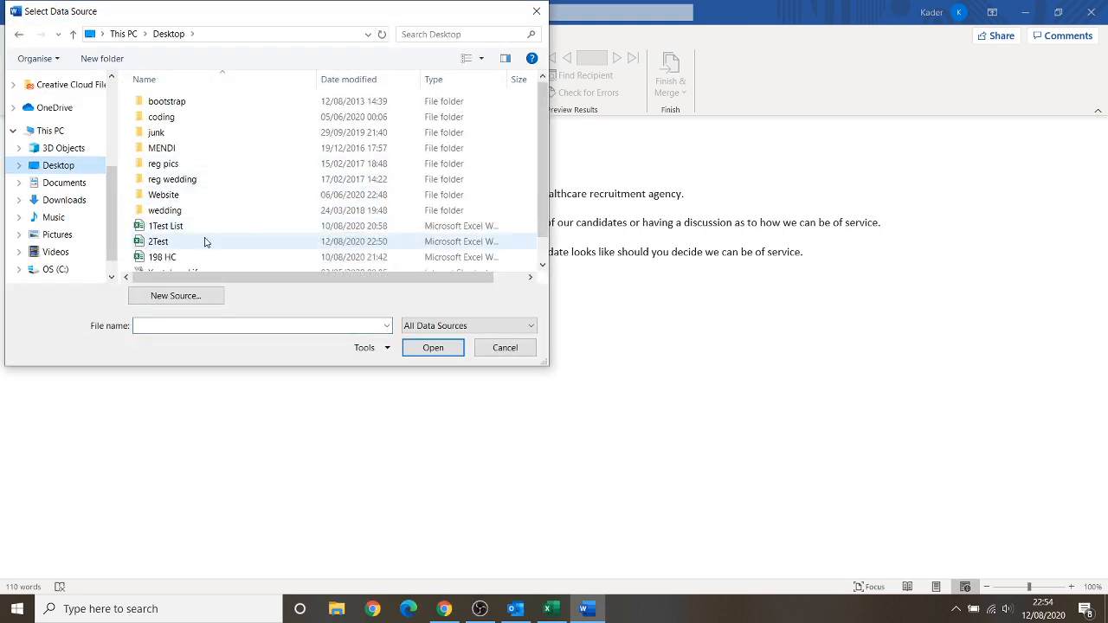
double_click(205, 242)
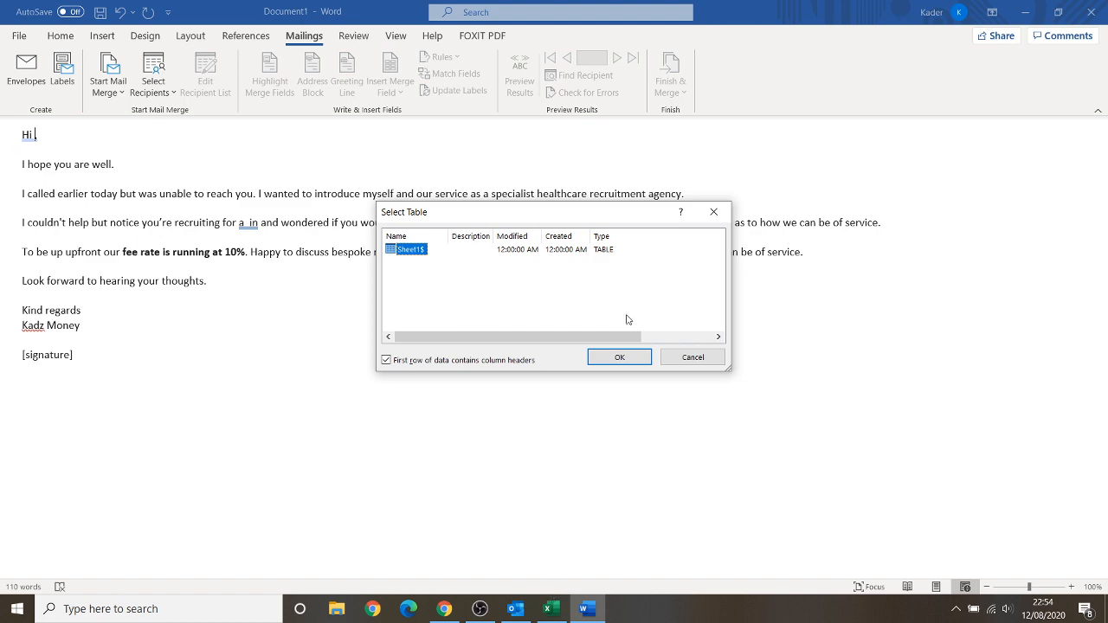
click(621, 357)
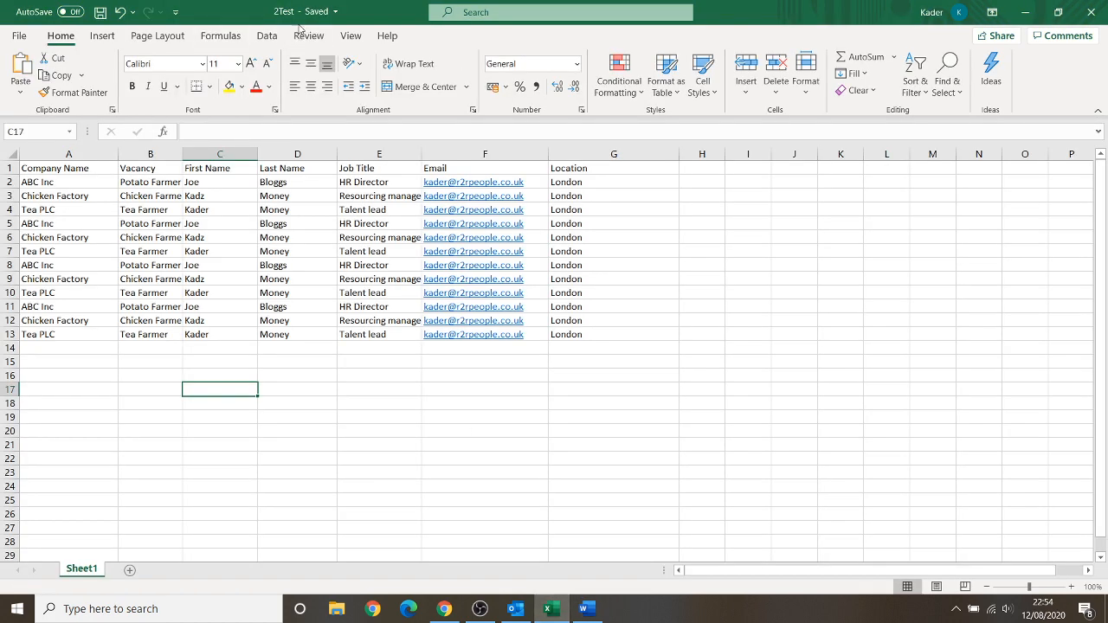
click(587, 610)
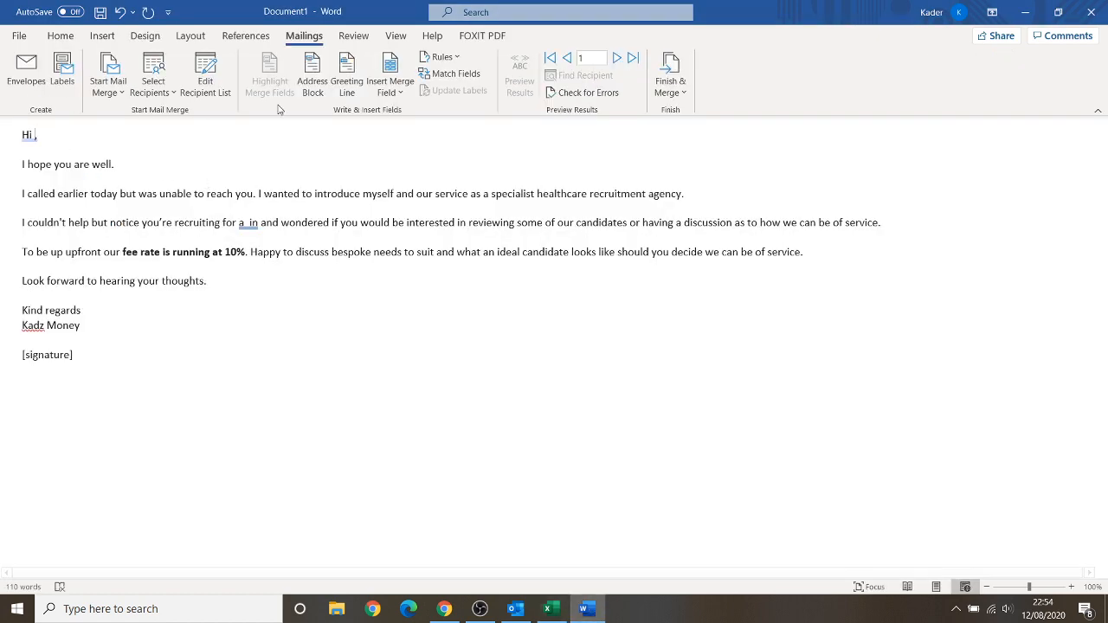
click(161, 94)
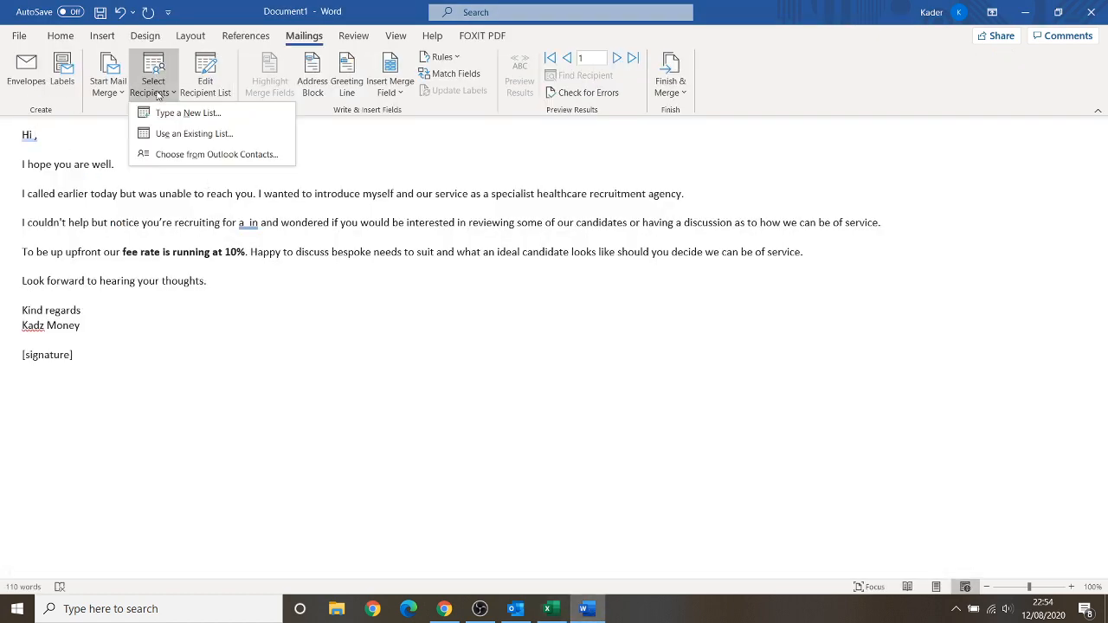
click(157, 94)
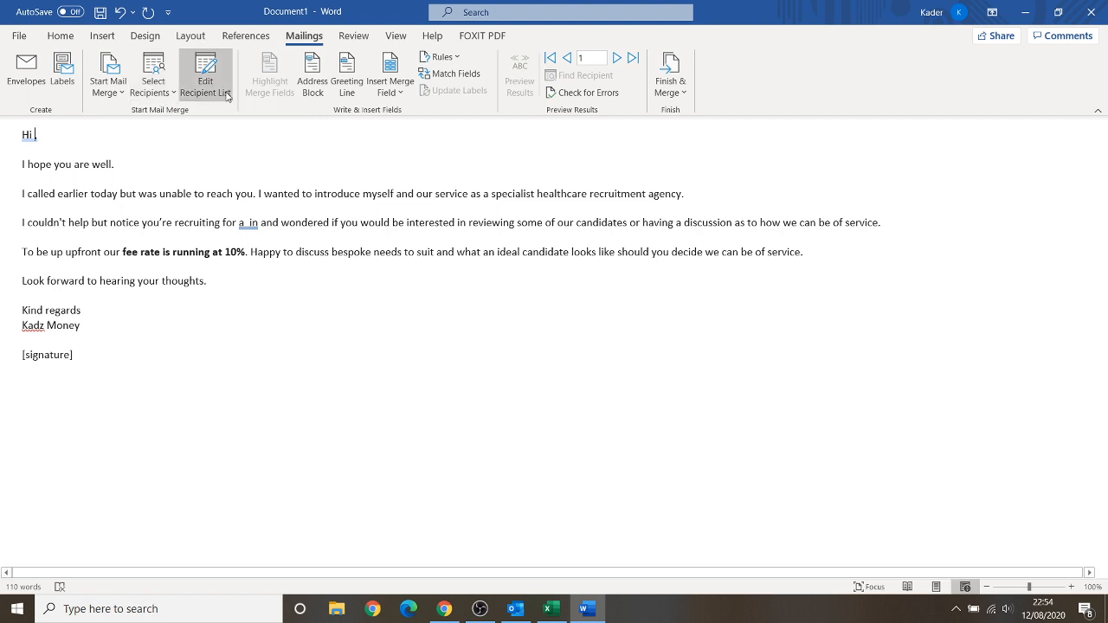
- Compare the available merge fields with the column headings in the 2Test Excel sheet
click(387, 92)
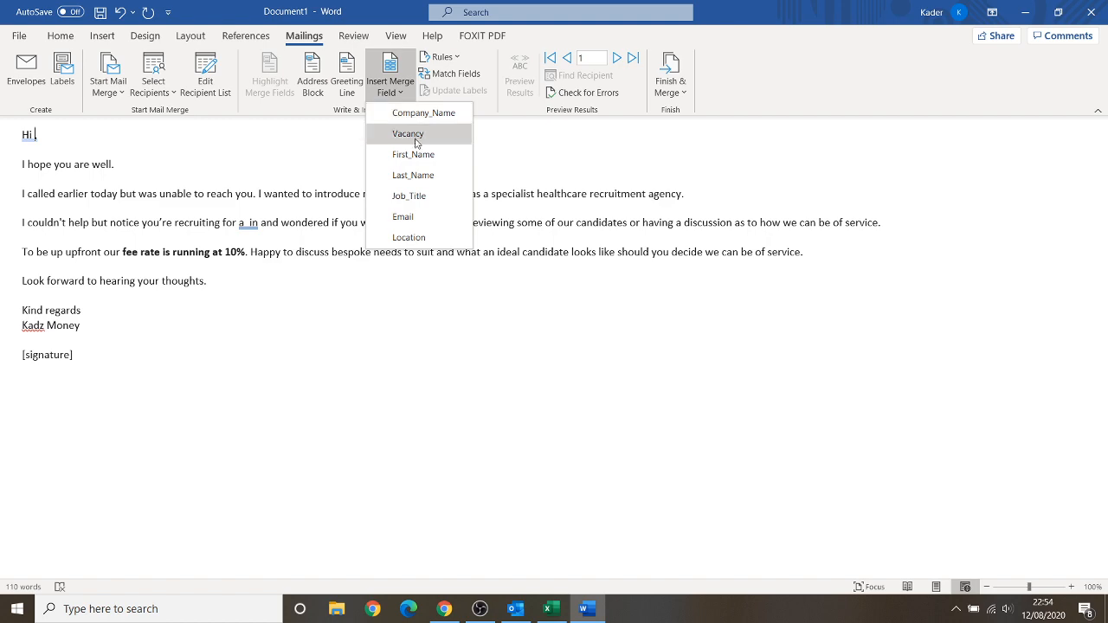
click(442, 321)
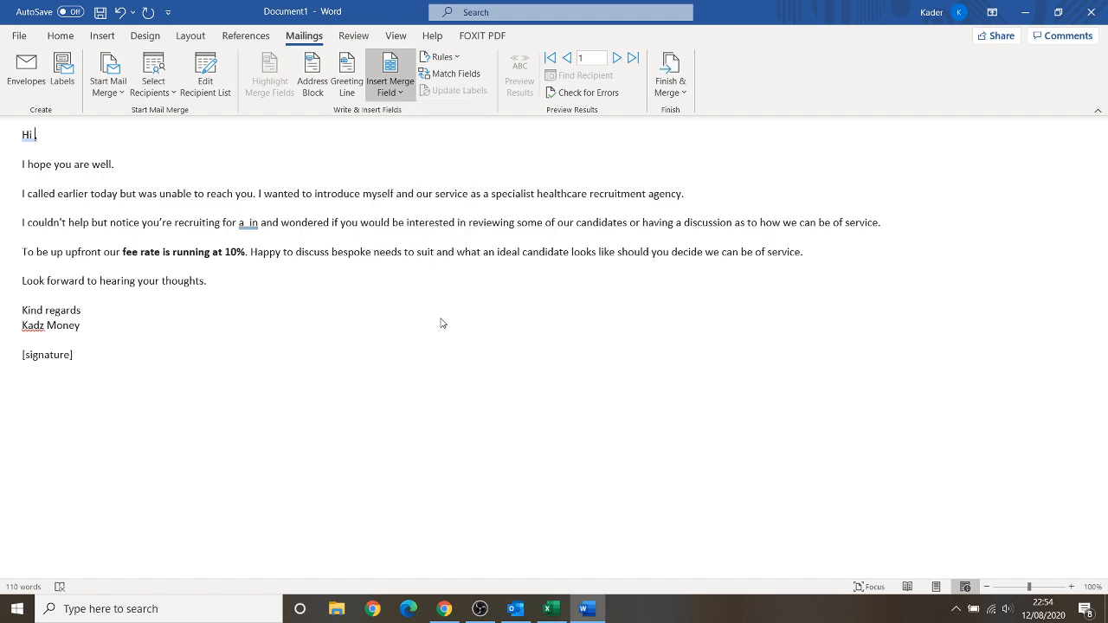
click(547, 608)
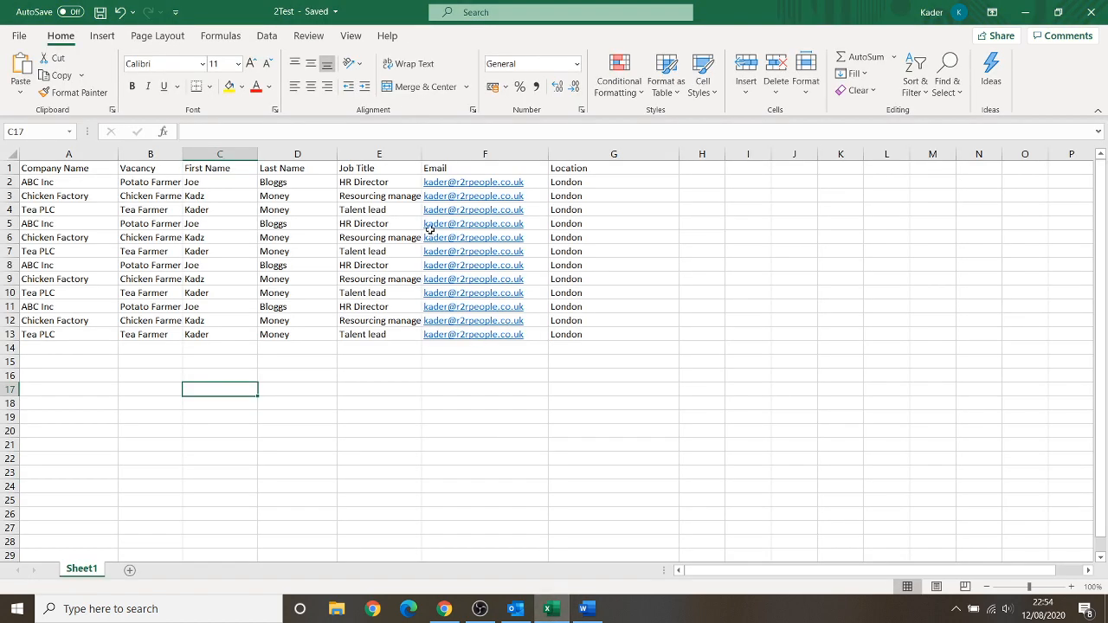
click(7, 168)
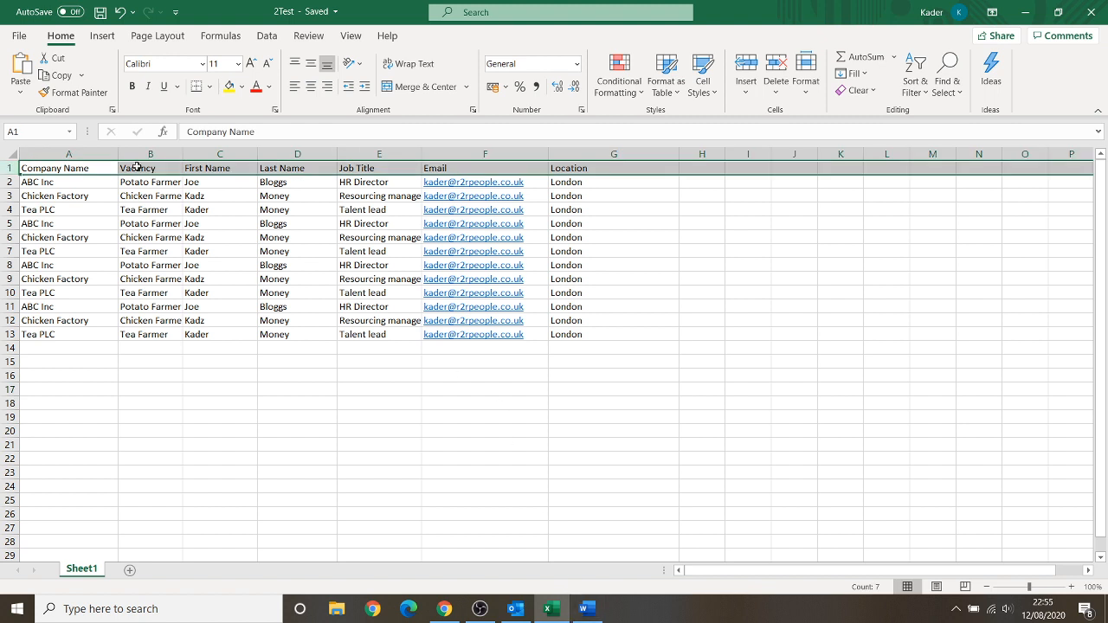
click(283, 356)
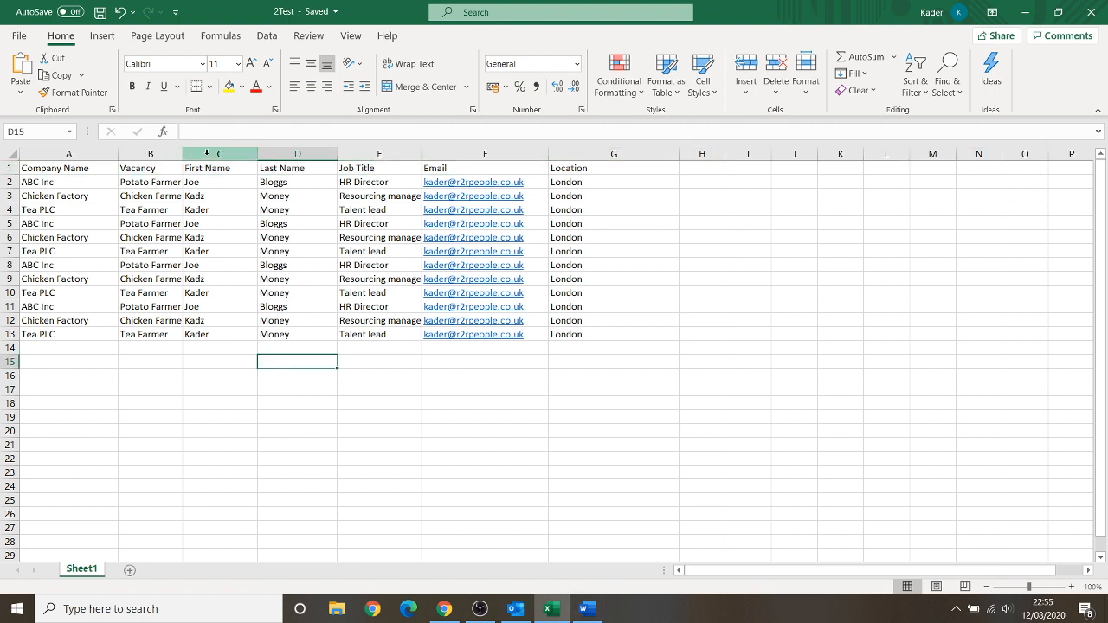
click(207, 154)
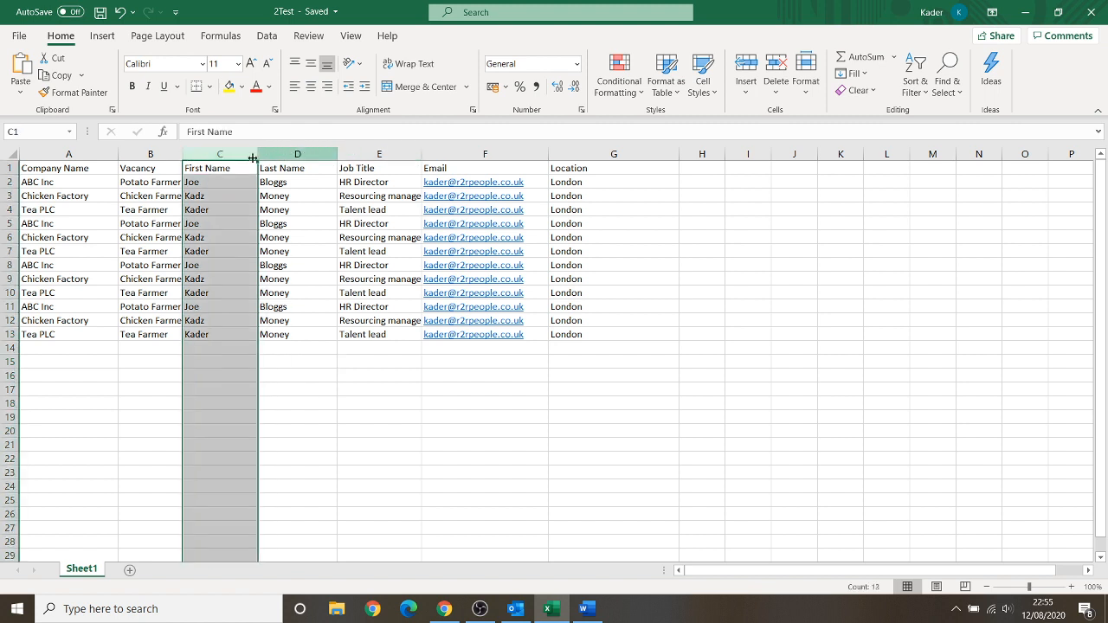
click(163, 154)
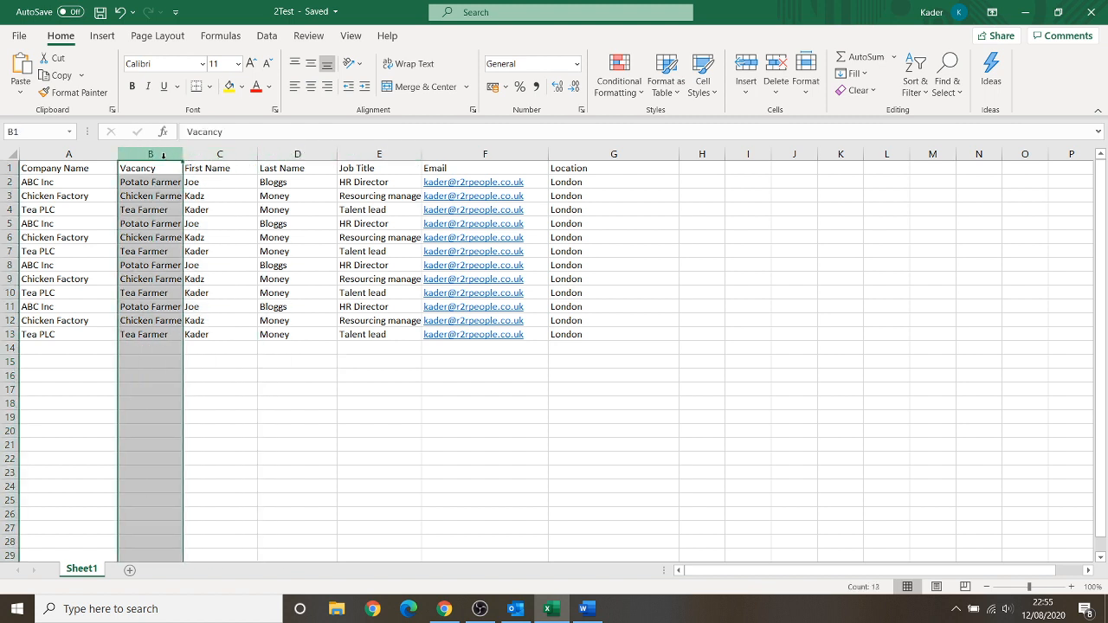
click(581, 154)
click(433, 436)
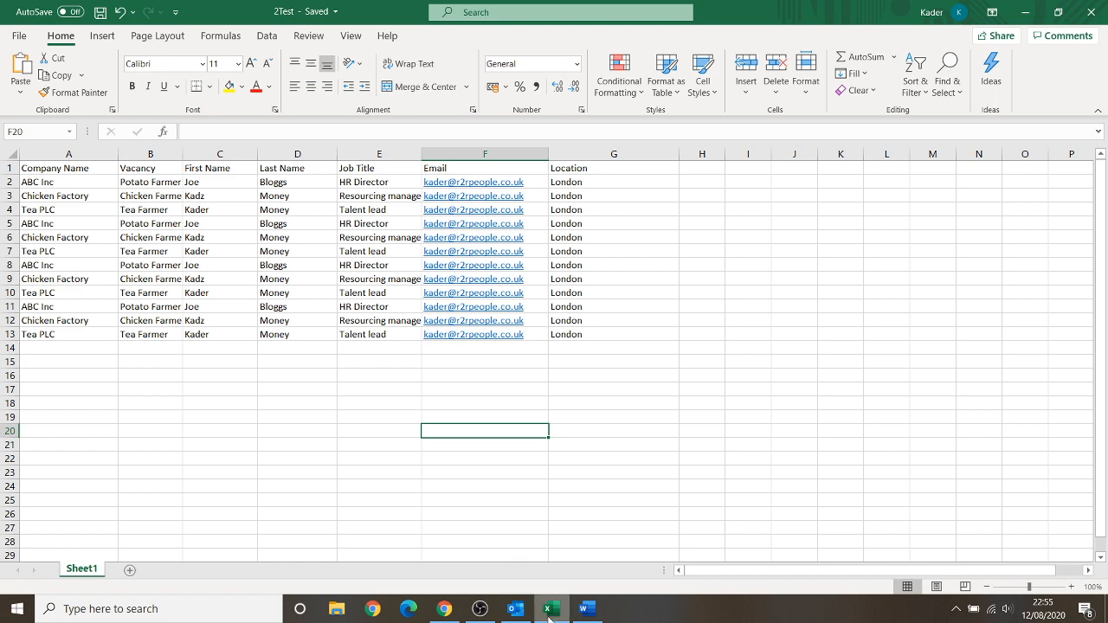
- Return to the Word letter and insert the First_Name merge field after "Hi" in the greeting
click(580, 613)
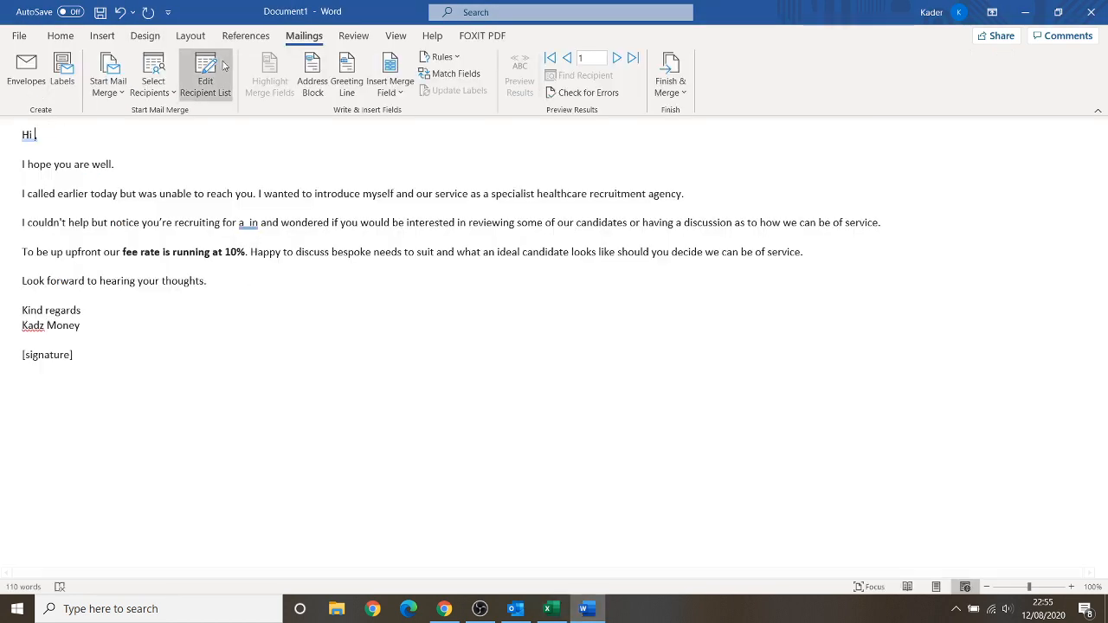
click(395, 98)
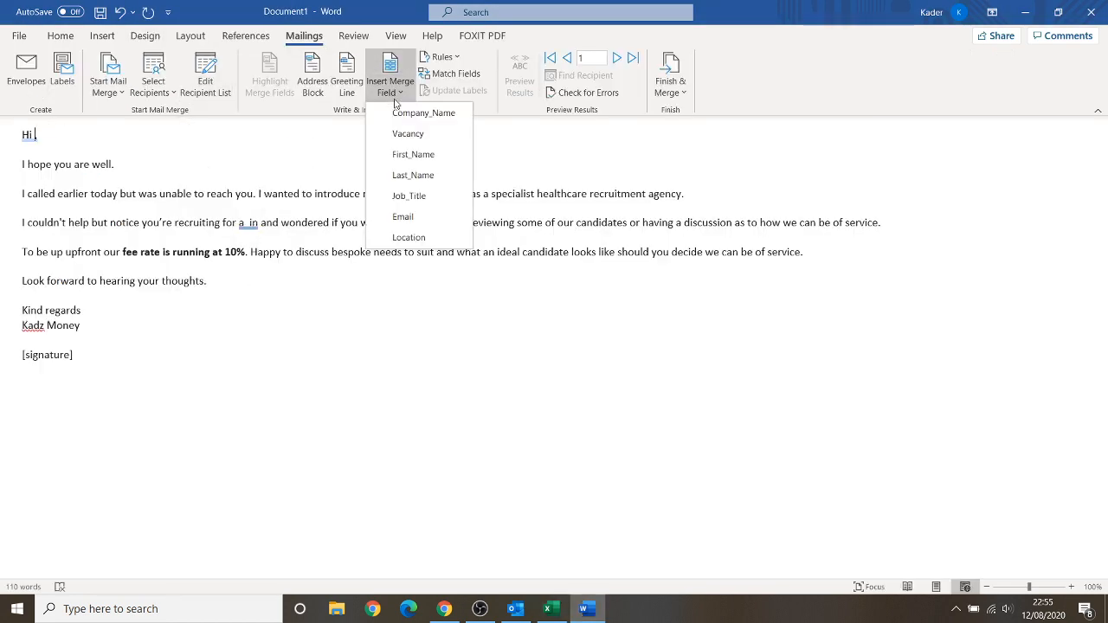
click(415, 152)
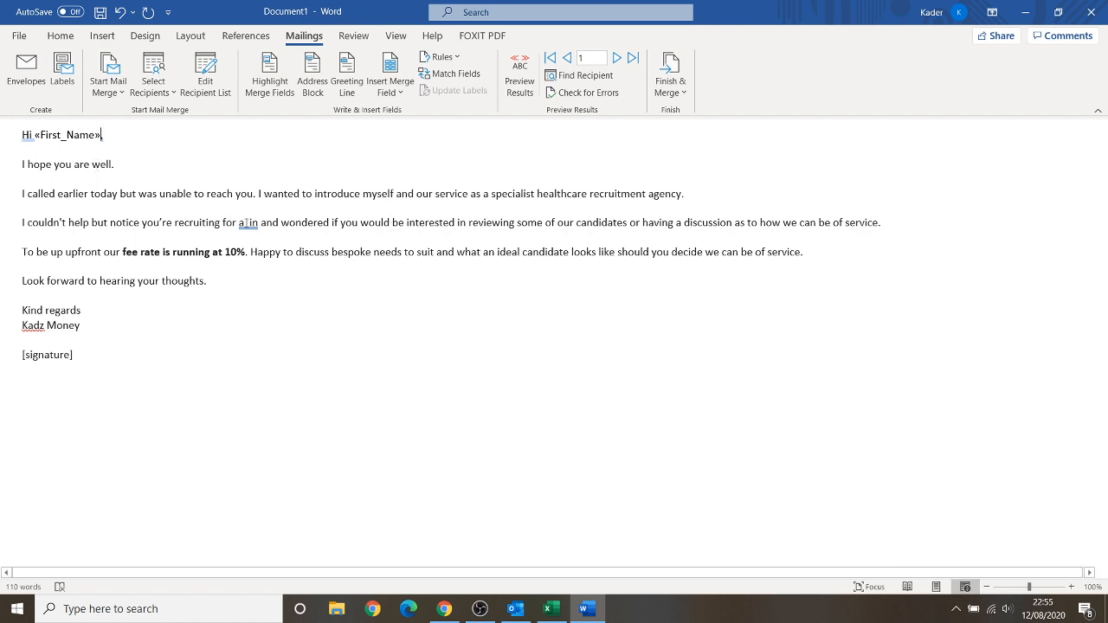
- Insert the Vacancy merge field after "recruiting for a" in the letter and correct the spacing around it
drag(167, 223, 332, 223)
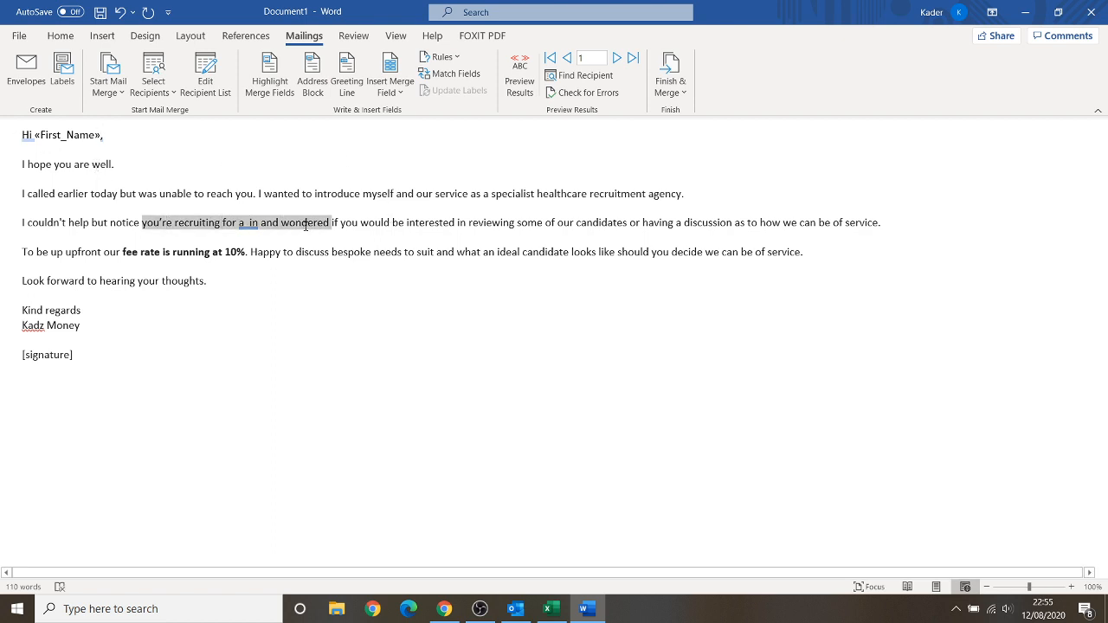
click(248, 223)
click(389, 84)
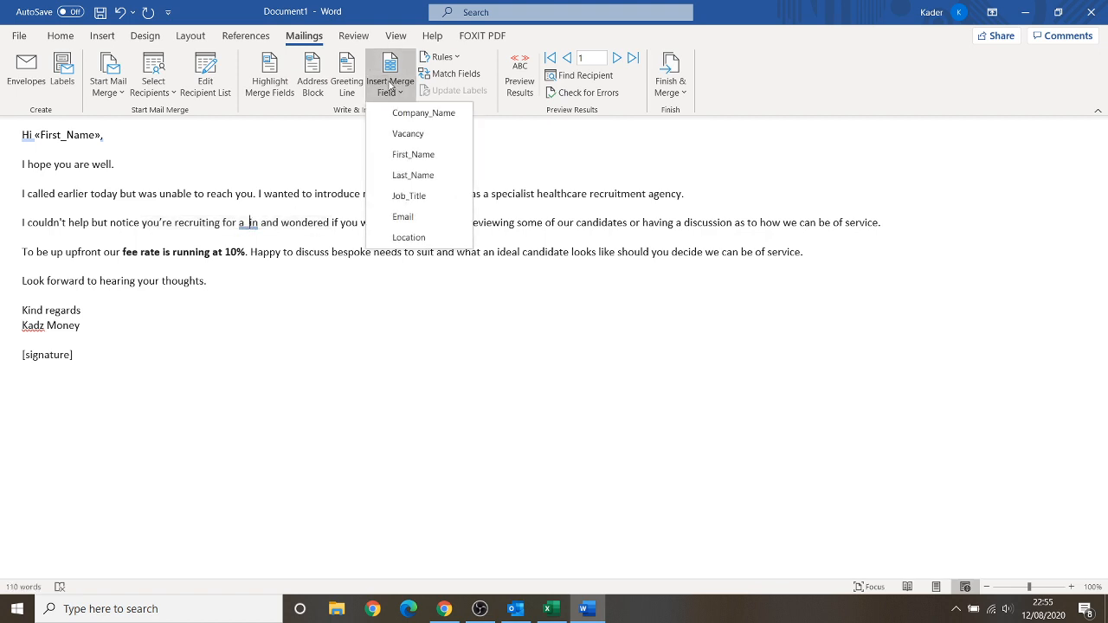
click(411, 133)
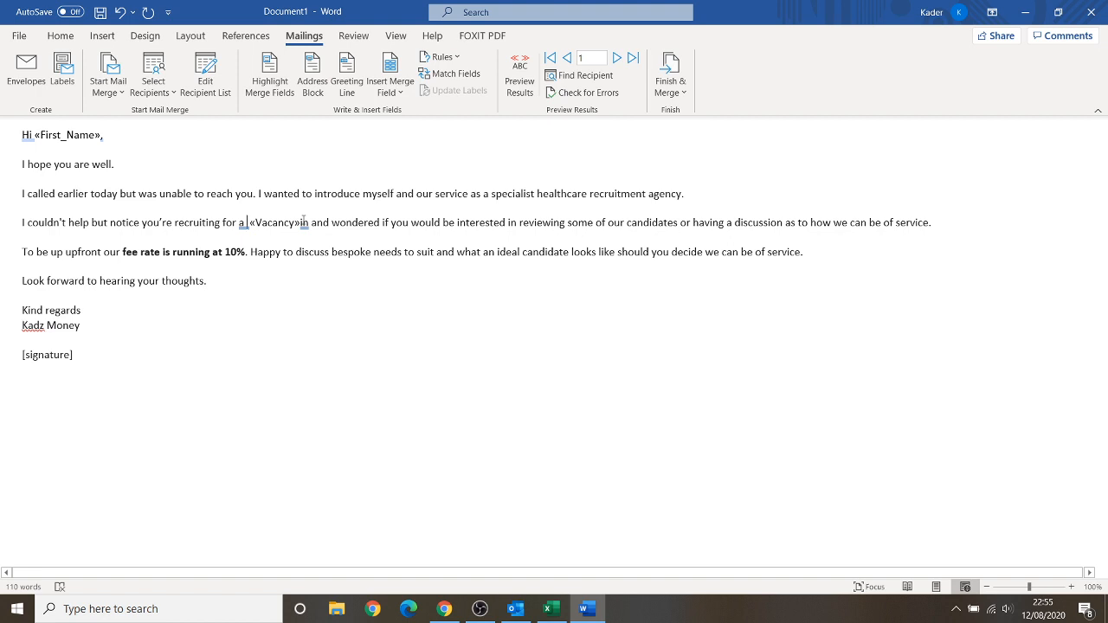
key(BackSpace)
- Insert the Location merge field after "in" in the vacancy sentence
click(309, 223)
click(386, 93)
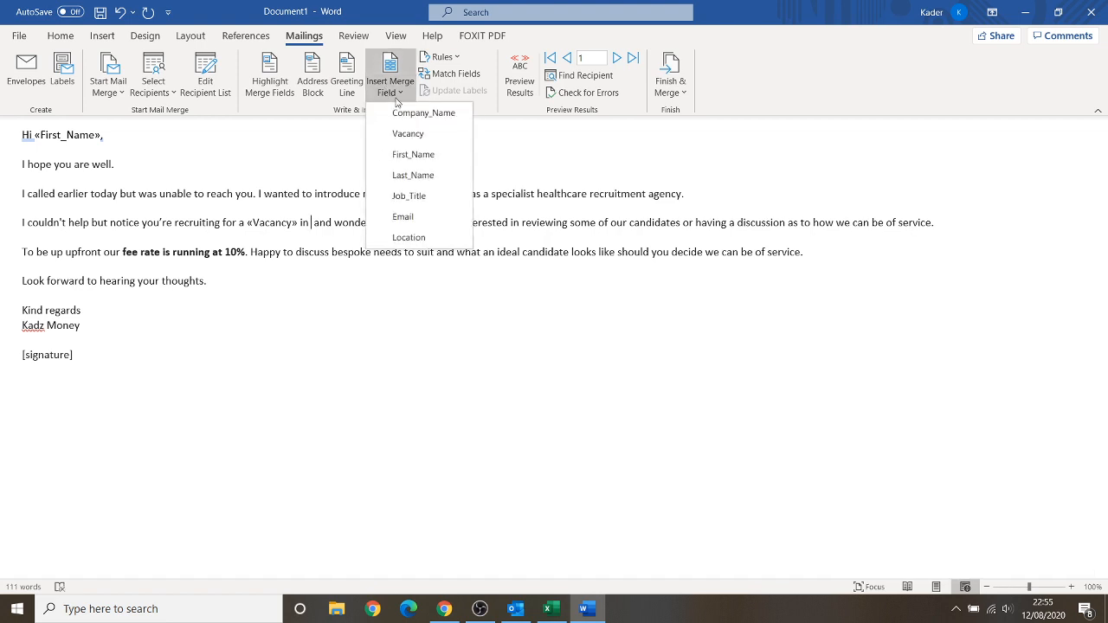
click(408, 237)
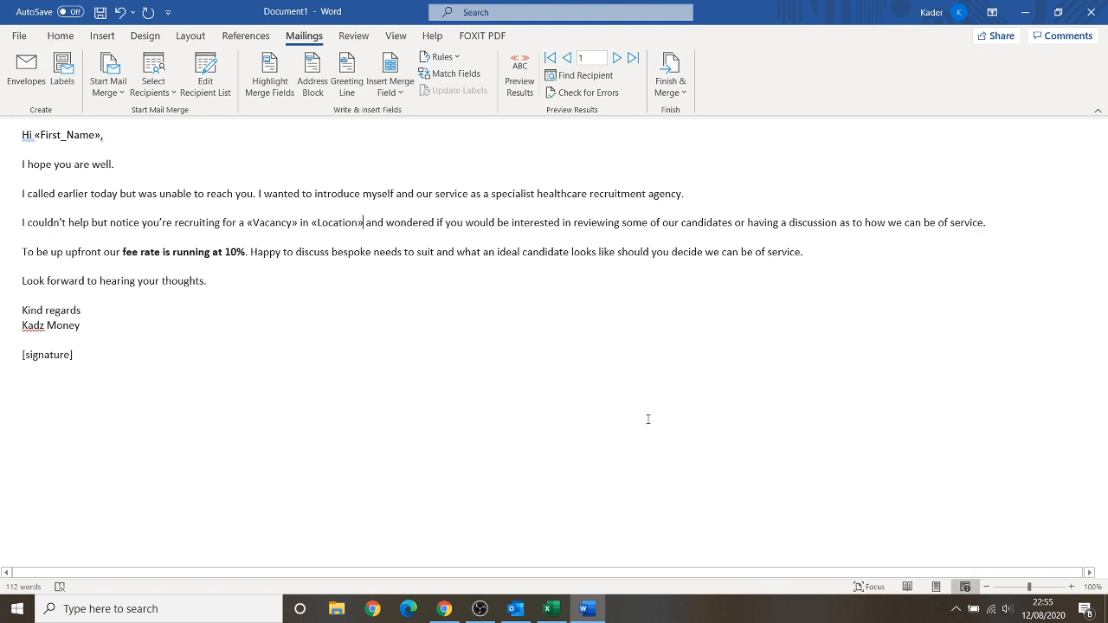
- Turn on the merge results preview in the letter and display recipient record 3
click(617, 58)
click(617, 59)
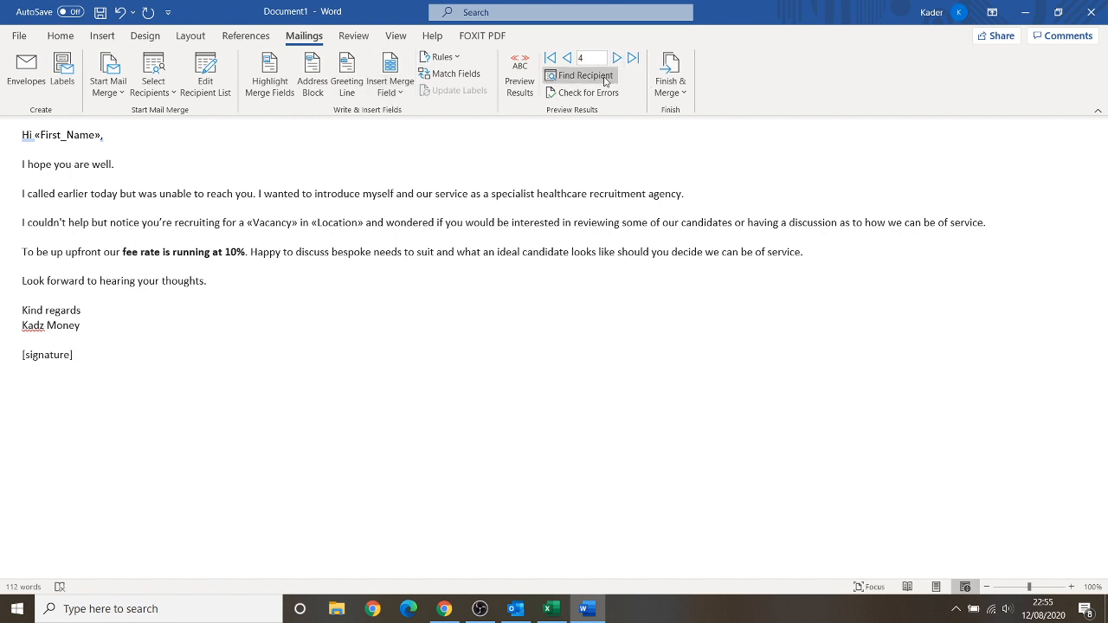
click(520, 80)
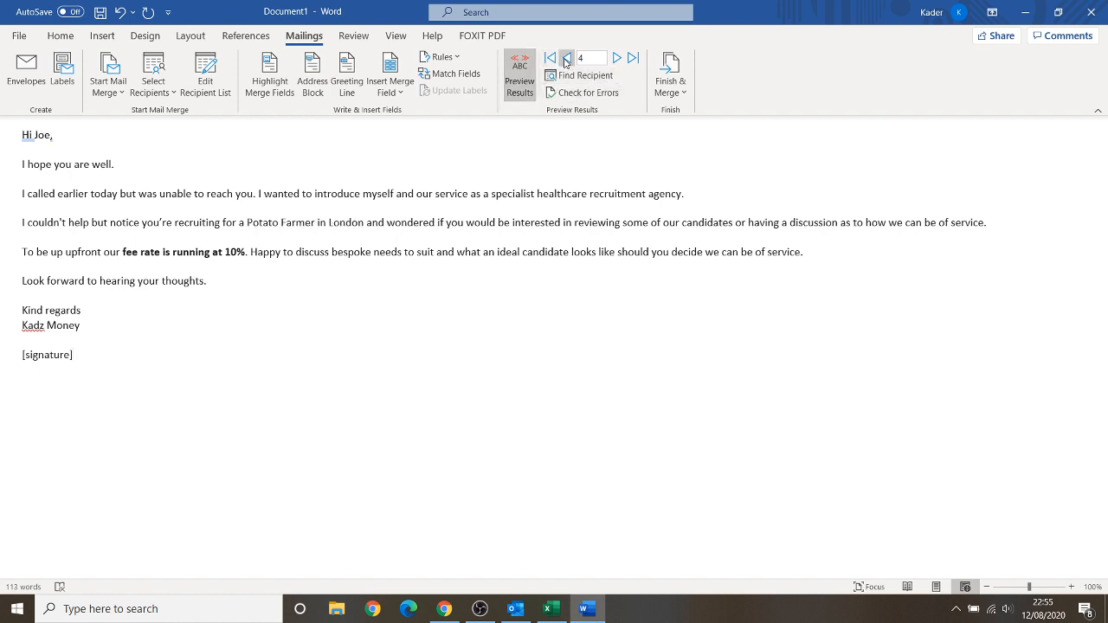
click(566, 58)
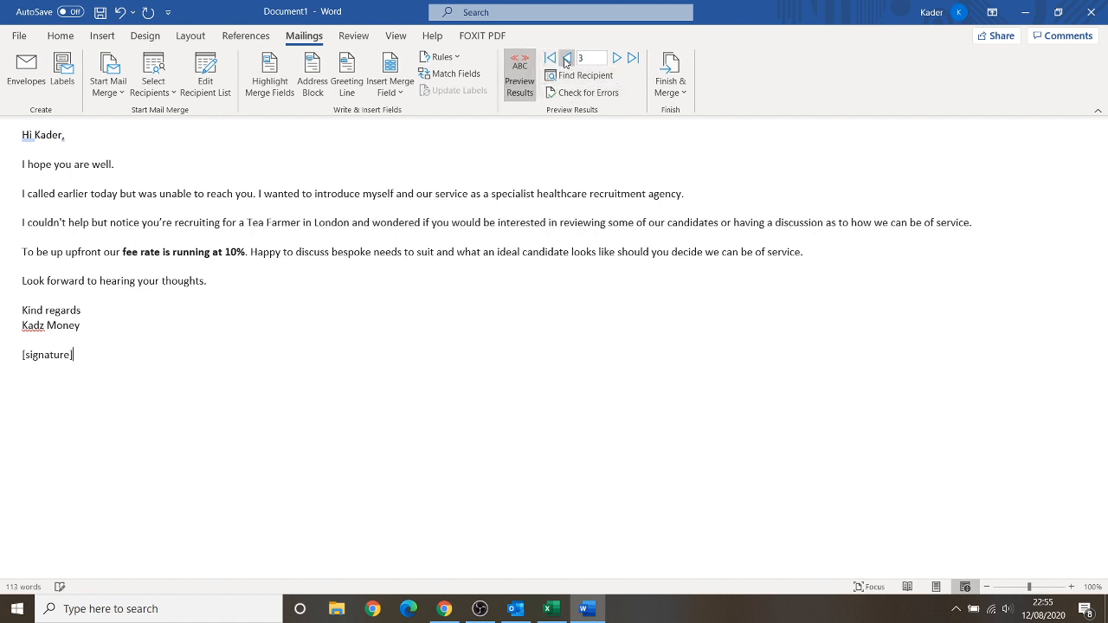
- Check the previewed first name and vacancy against row 4 of the 2Test Excel sheet, and return to the Word letter
double_click(48, 135)
double_click(292, 224)
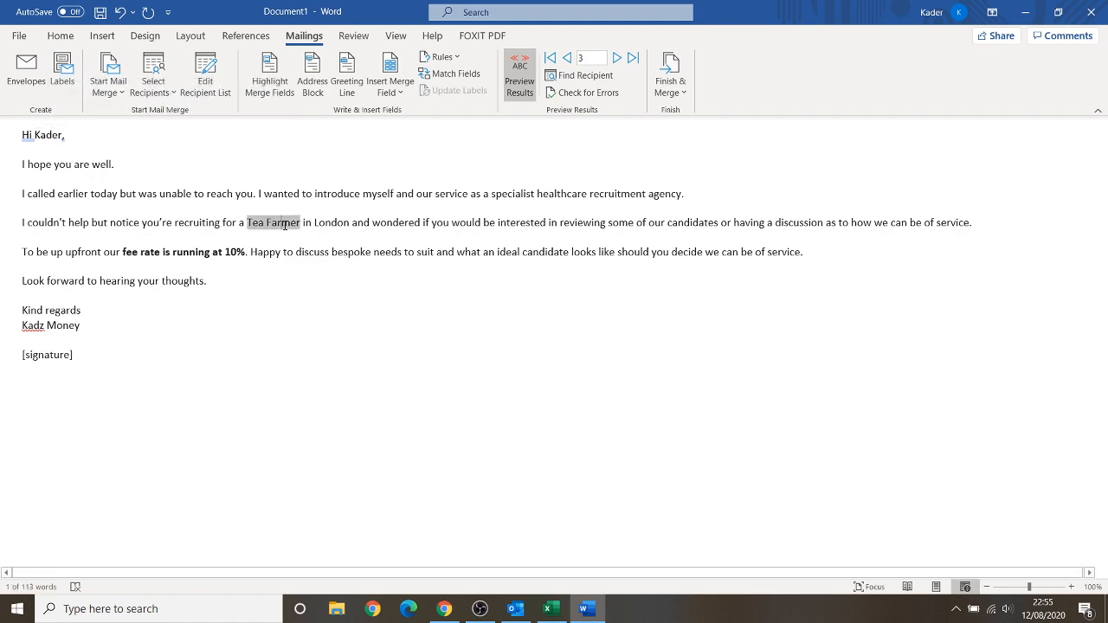
click(547, 609)
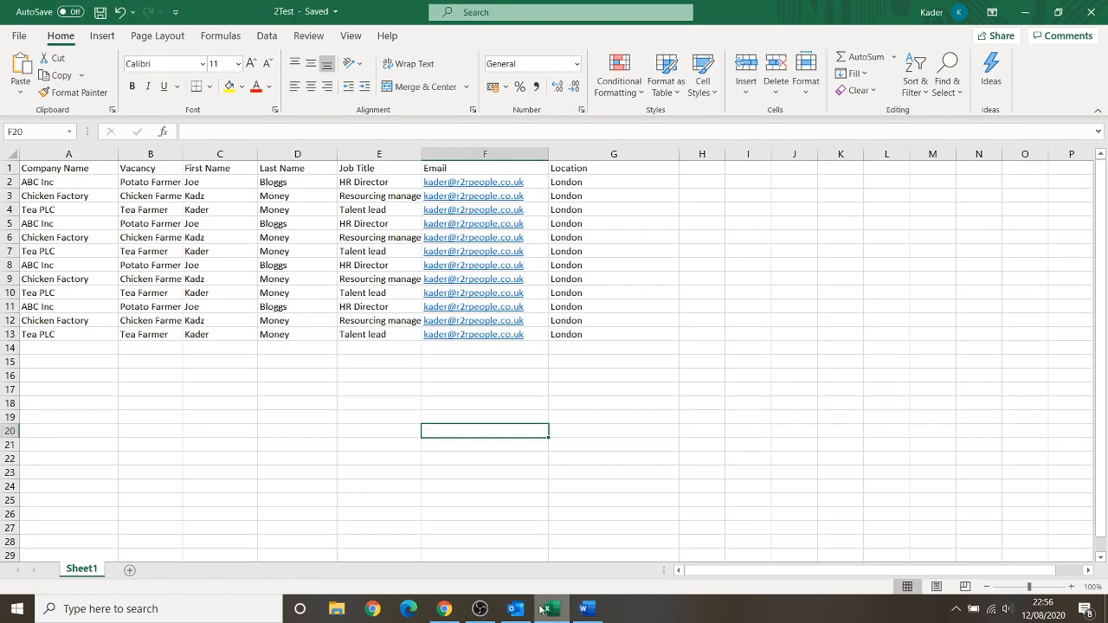
click(142, 211)
click(596, 612)
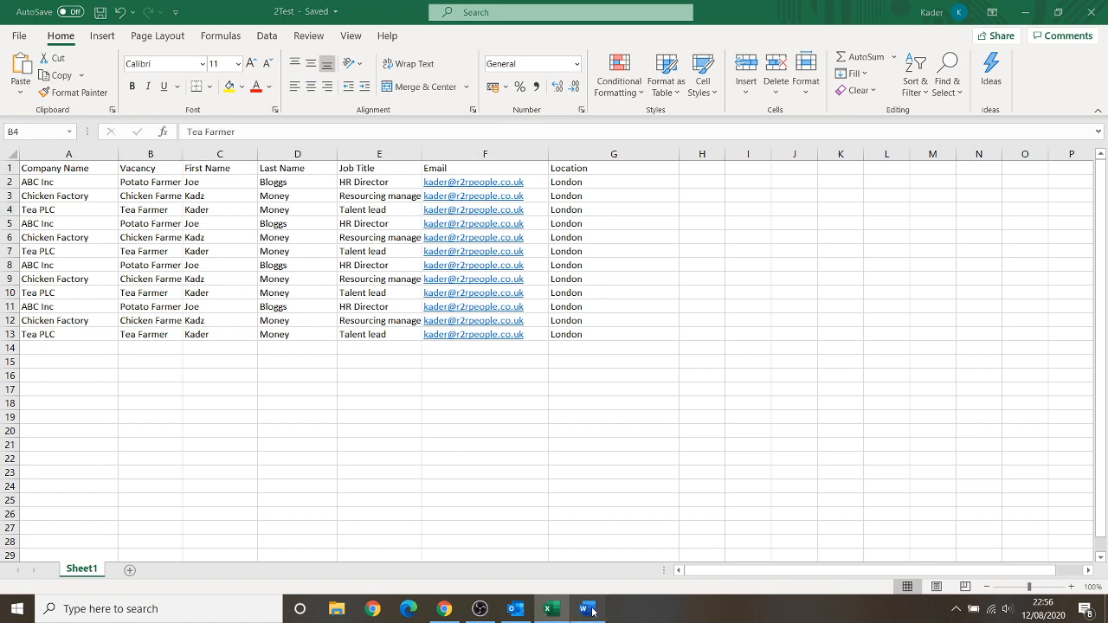
- Step through the previewed letters up to recipient record 10, checking the name, vacancy and location in each
click(617, 57)
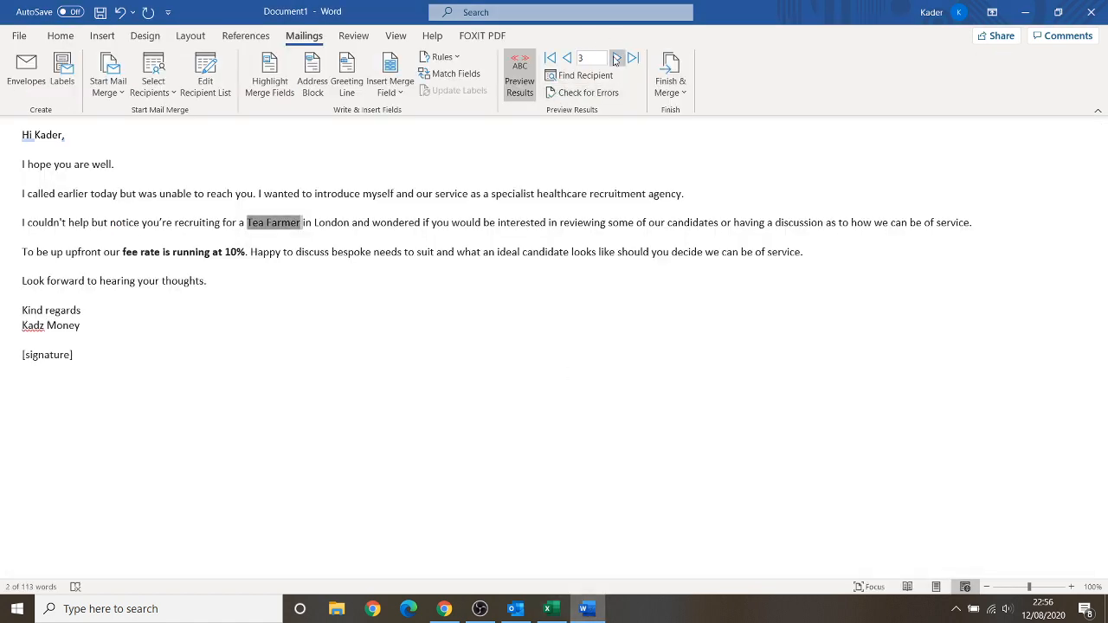
click(617, 57)
click(617, 58)
click(617, 58)
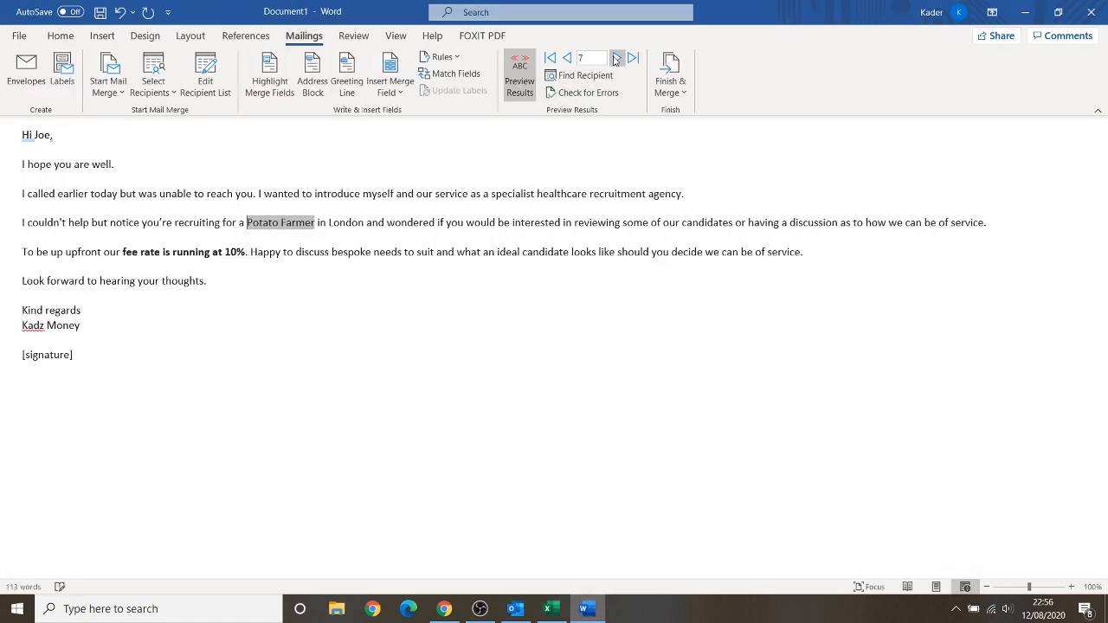
click(616, 58)
click(617, 58)
click(616, 58)
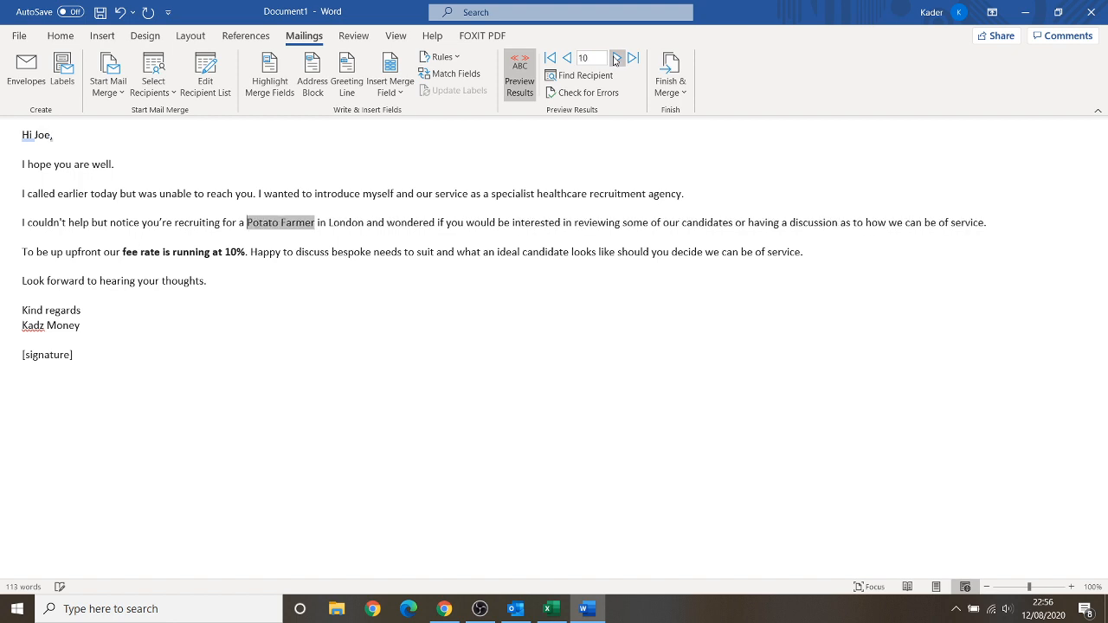
click(345, 222)
click(559, 295)
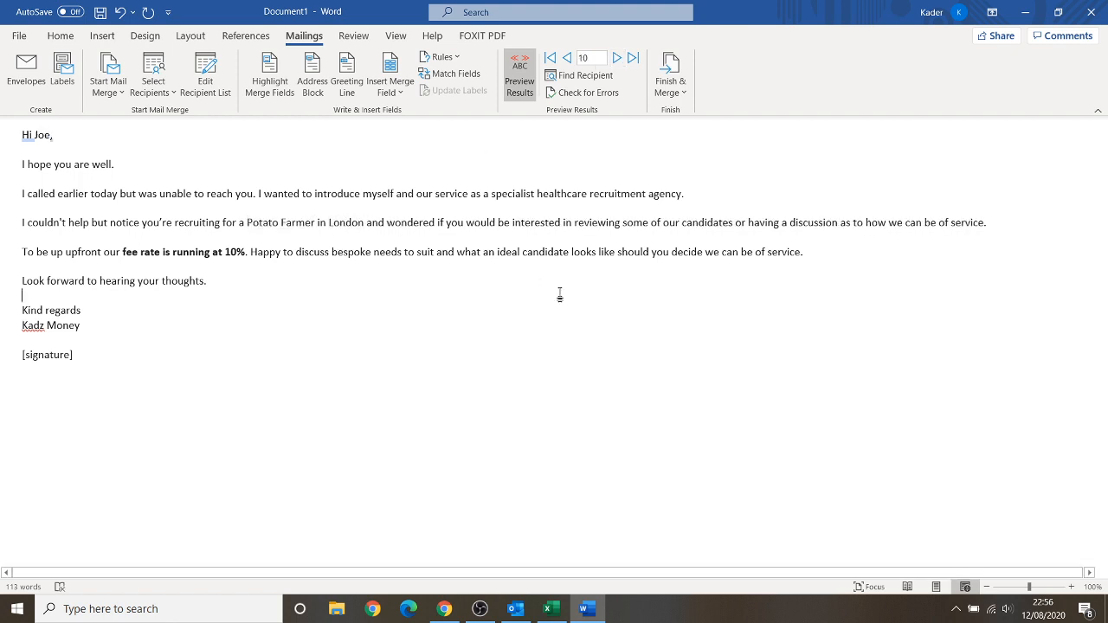
- Finish the merge by sending HTML e-mail messages to all records, using the Email field and subject line "Test 123"
click(681, 91)
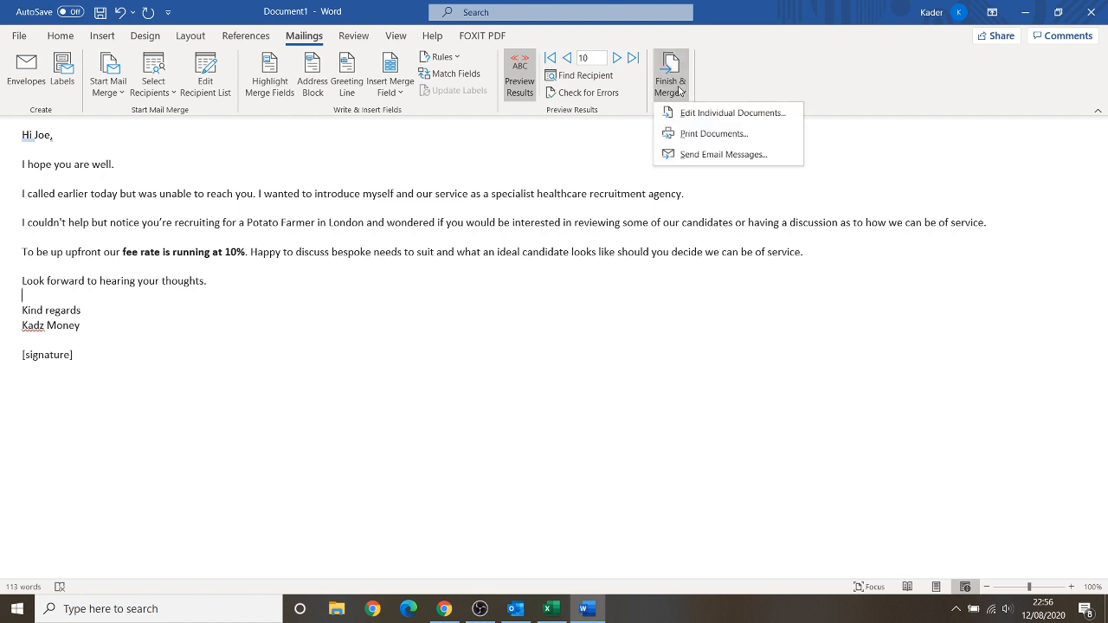
click(702, 156)
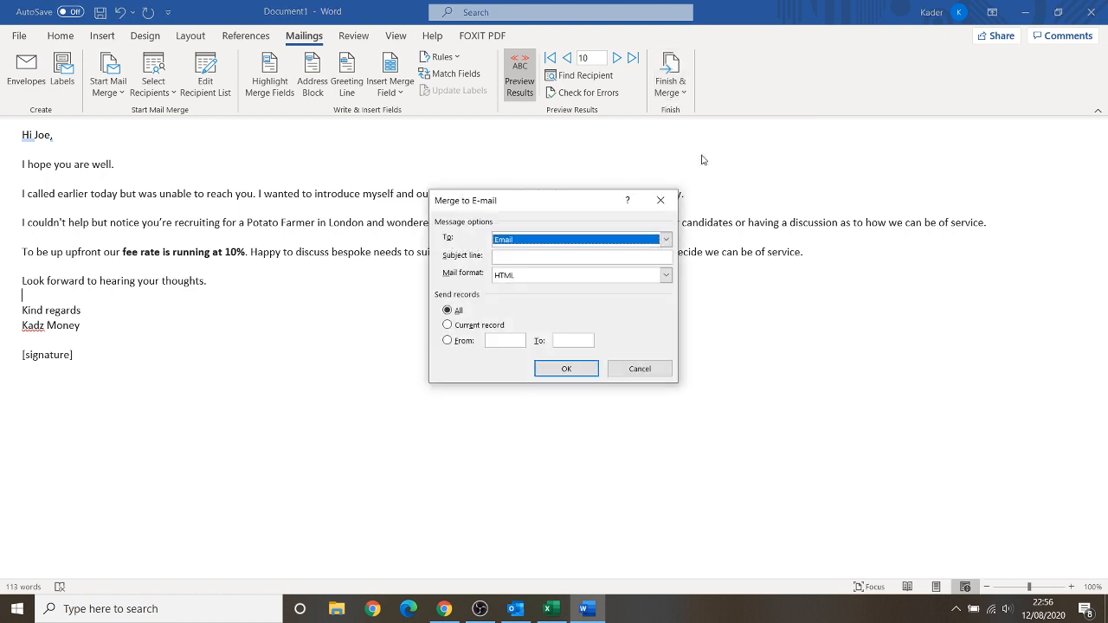
click(523, 257)
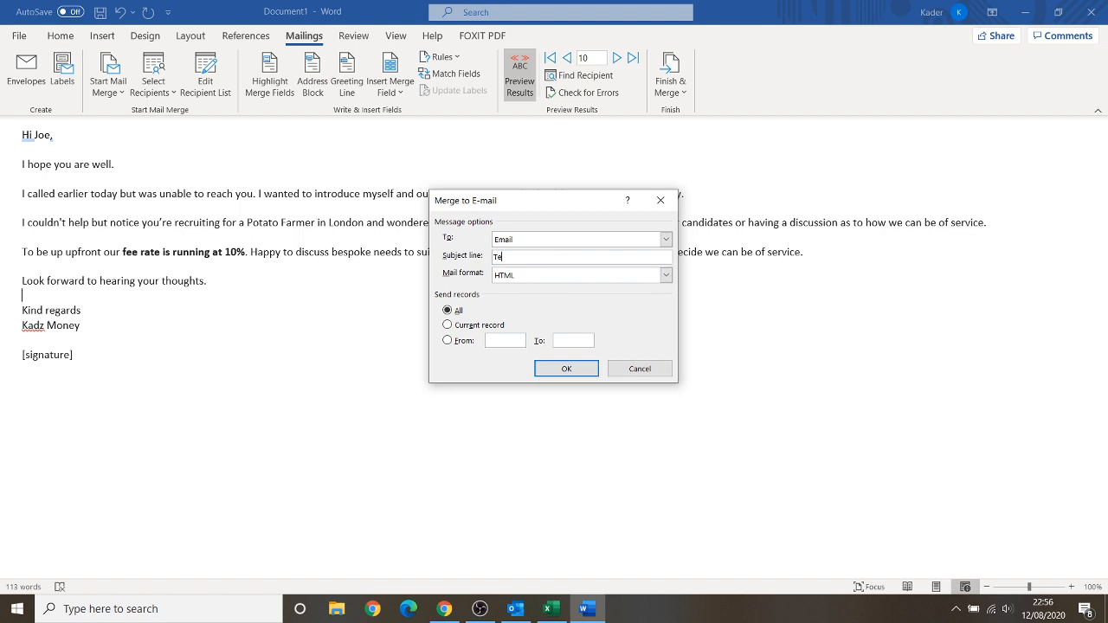
text(123)
click(566, 369)
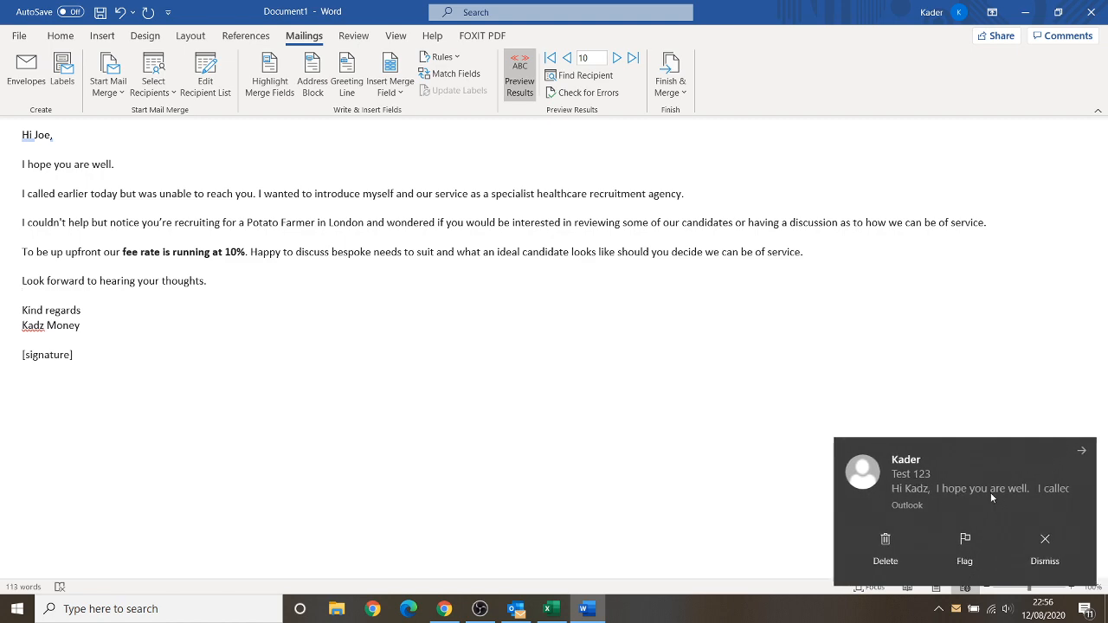
- Switch to the Outlook inbox and read several "Test 123" messages to check their personalised greeting, vacancy and location
click(517, 609)
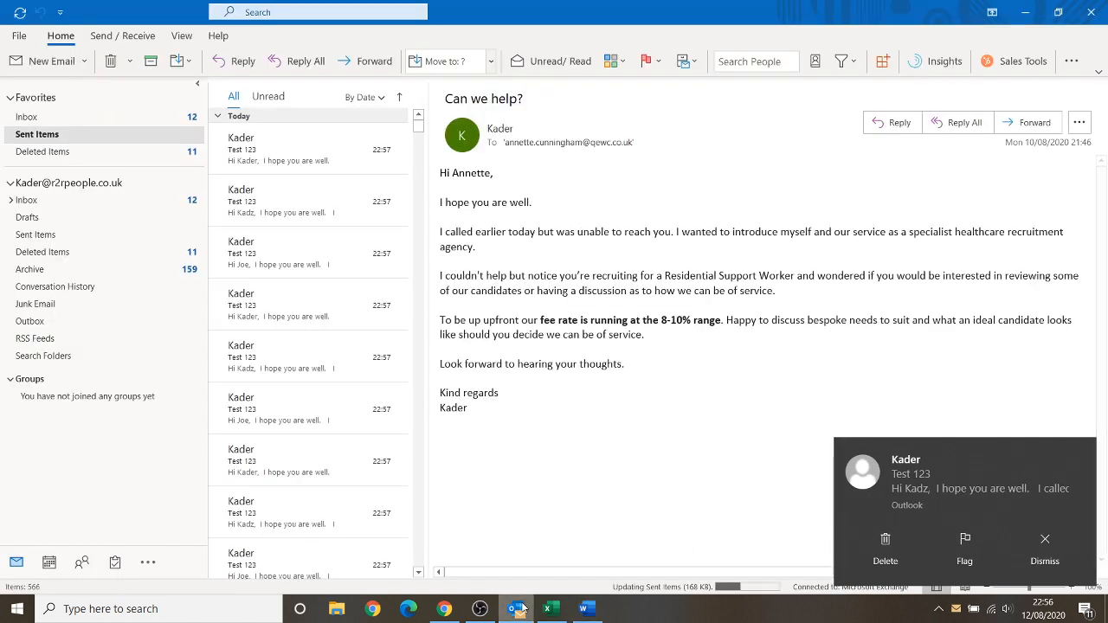
click(86, 122)
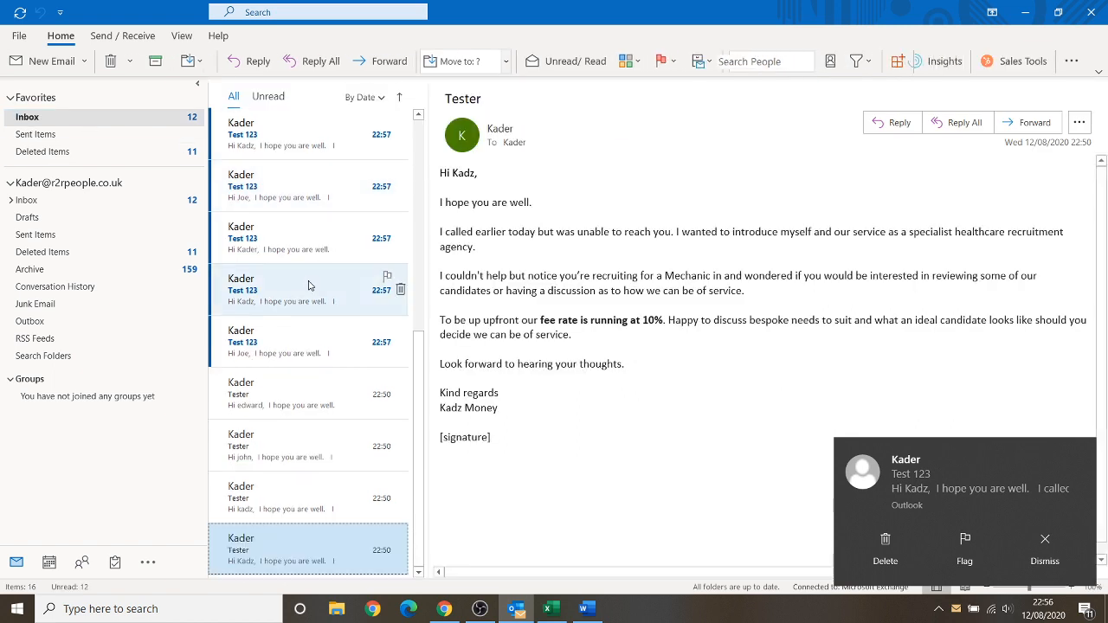
click(419, 286)
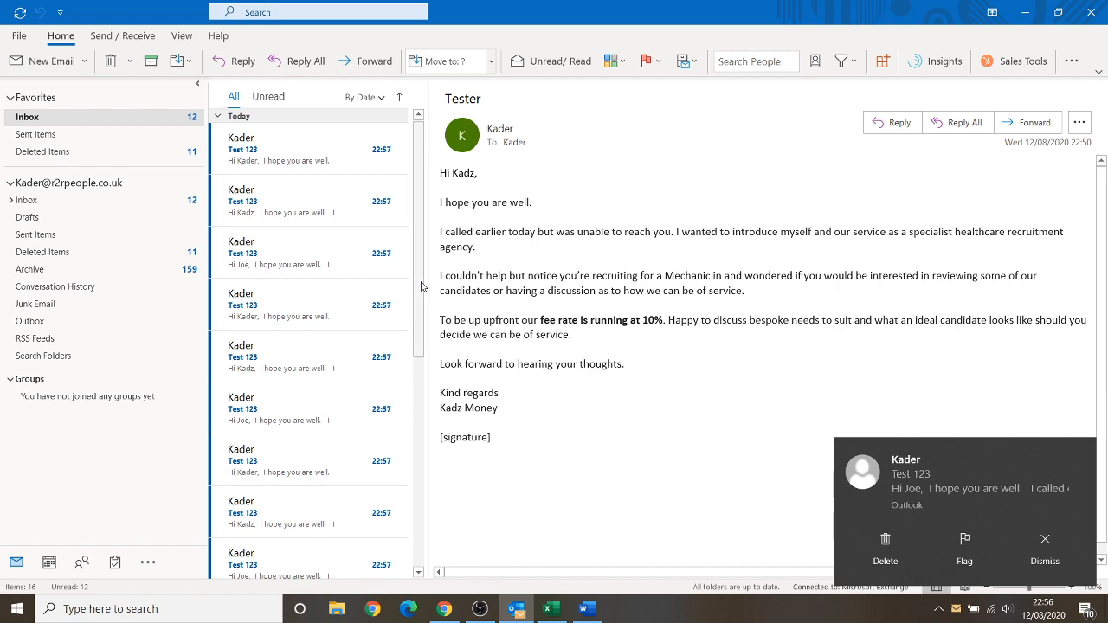
click(312, 162)
click(308, 210)
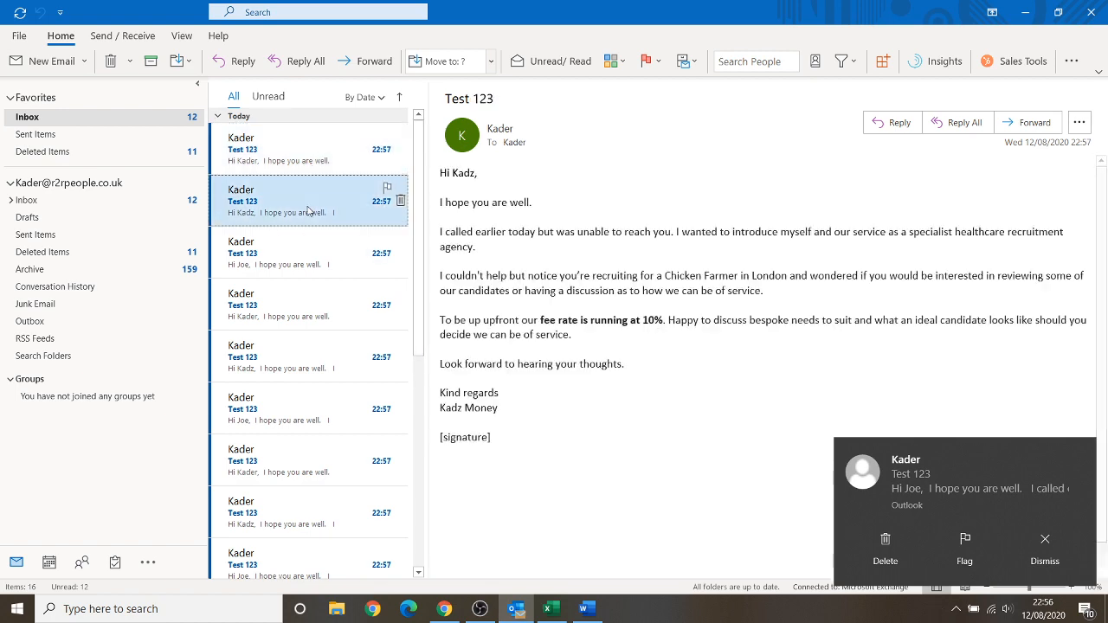
click(304, 254)
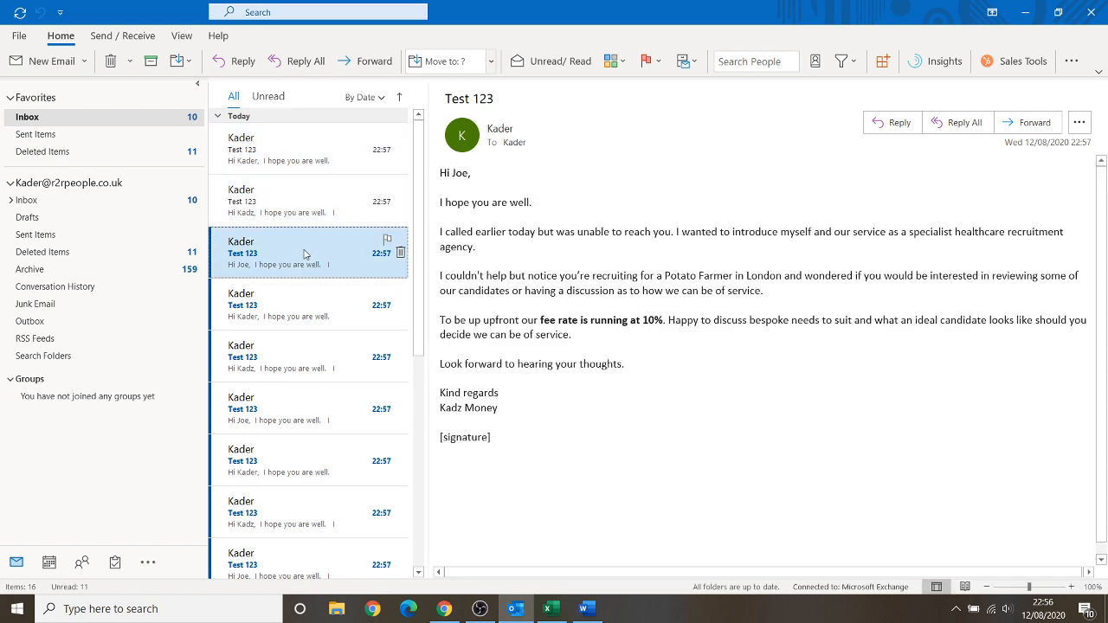
click(300, 307)
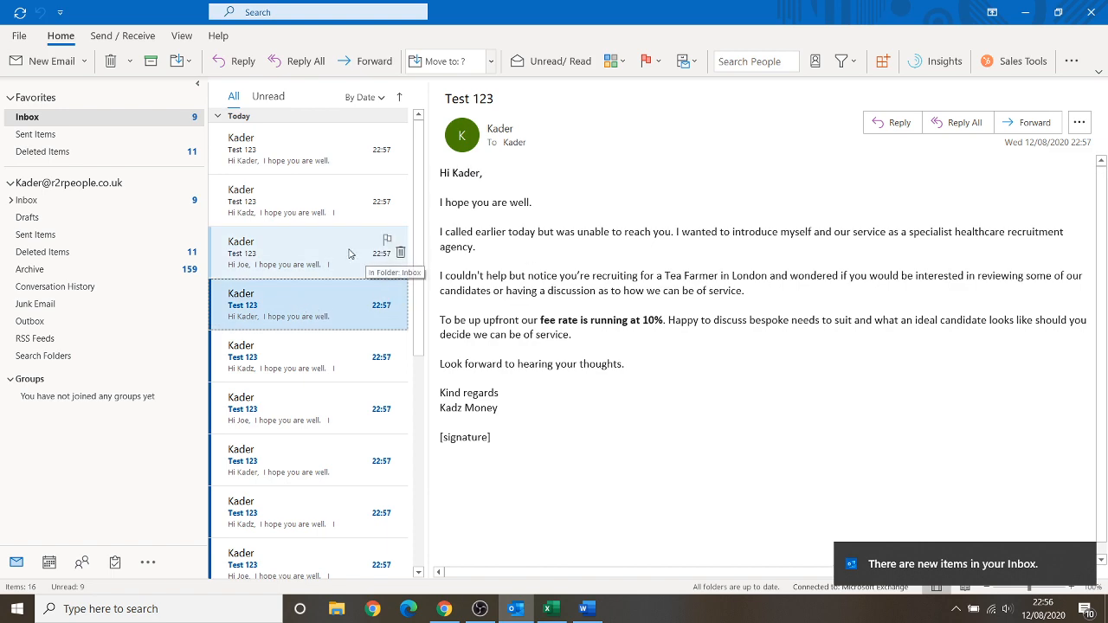
click(320, 261)
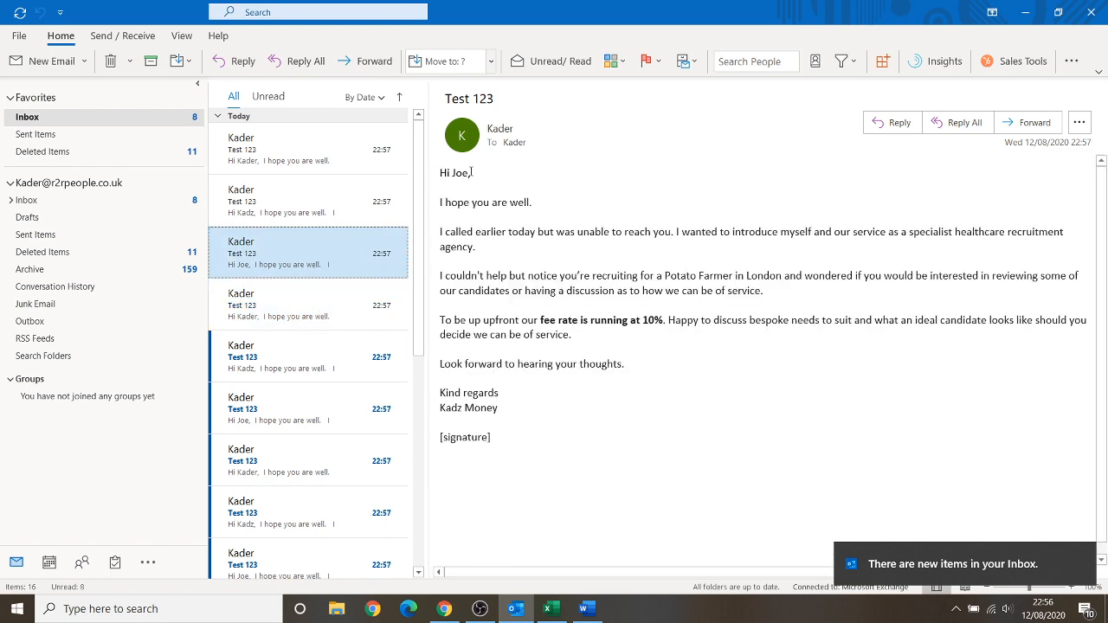
click(292, 308)
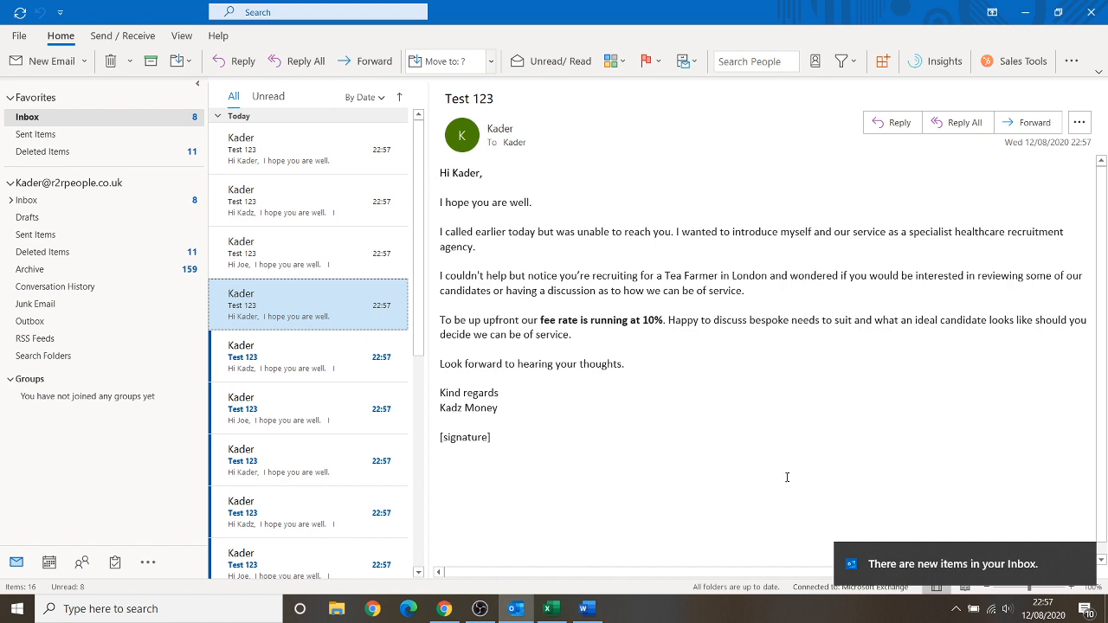